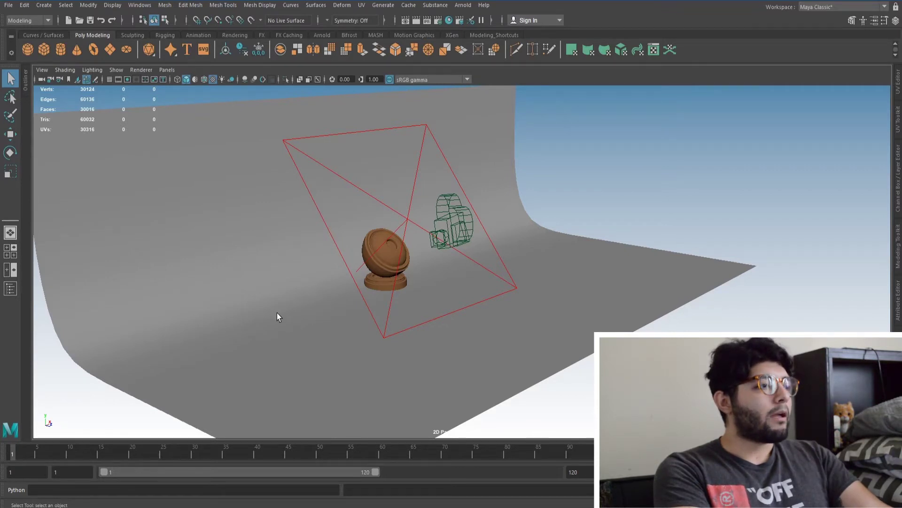
Step: Inspect the scene by selecting the backdrop, the area light and the shader ball, then deselect all
left_click(281, 306)
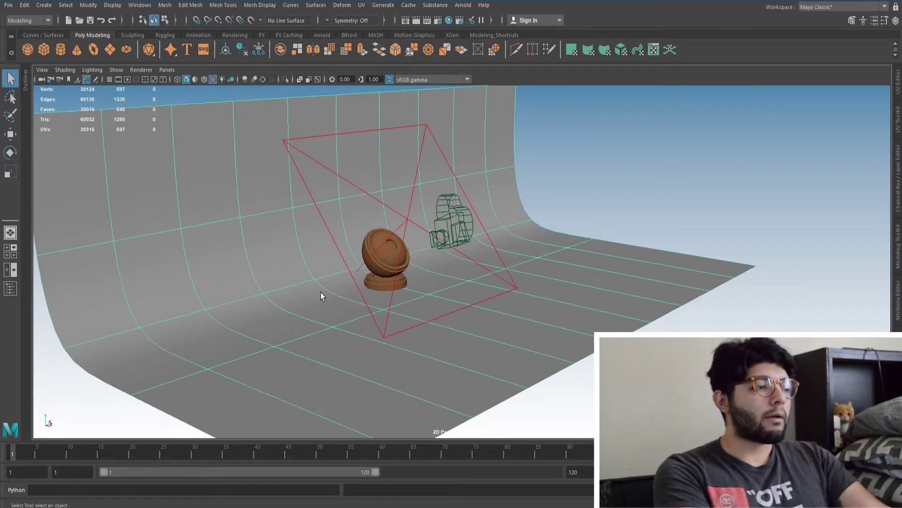
left_click(464, 222)
left_click(398, 233)
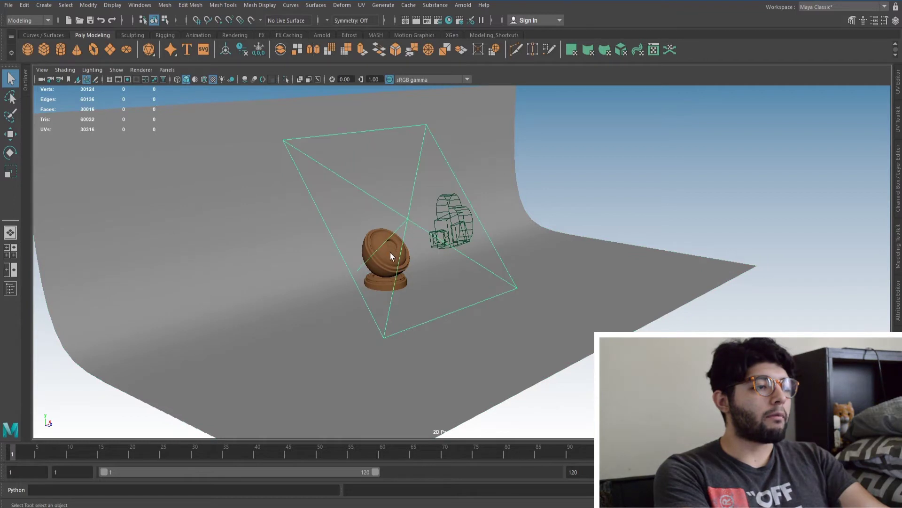
left_click(390, 254)
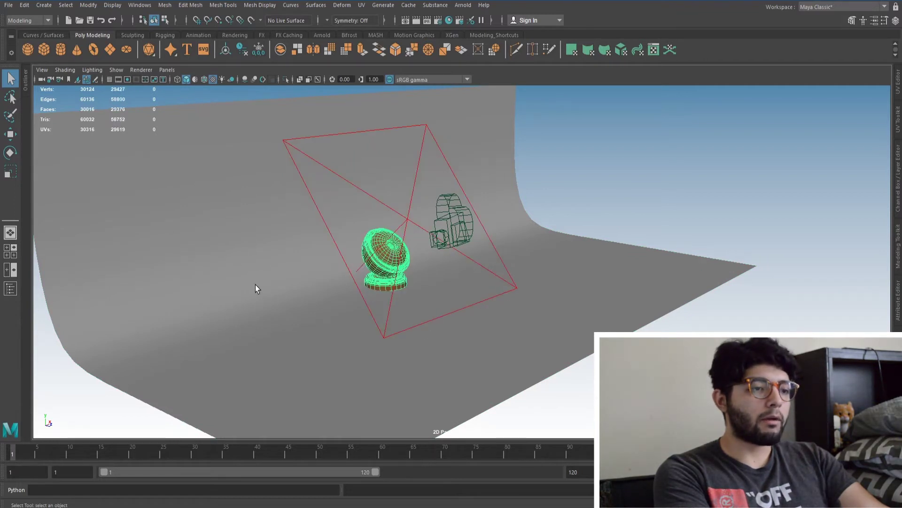
left_click(112, 407)
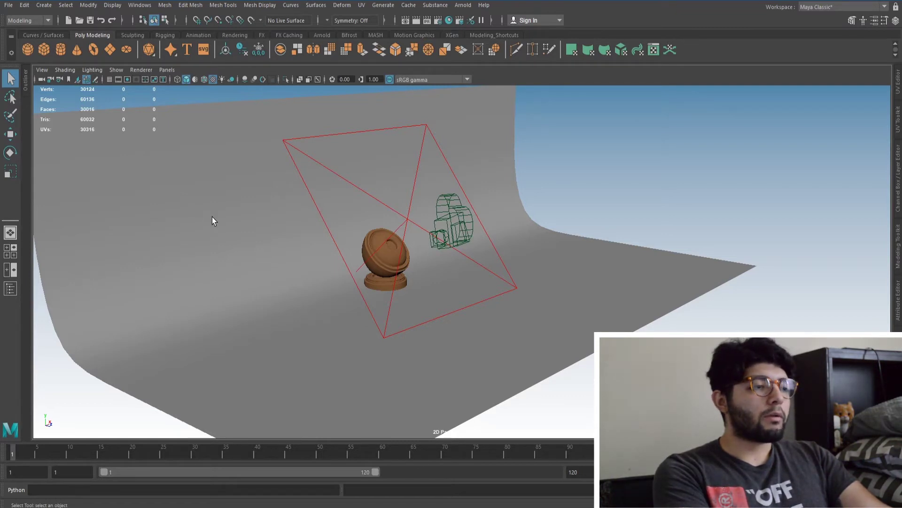
Step: Create a new project named 'Render Passes Tutorial' in the maya projects location
left_click(9, 6)
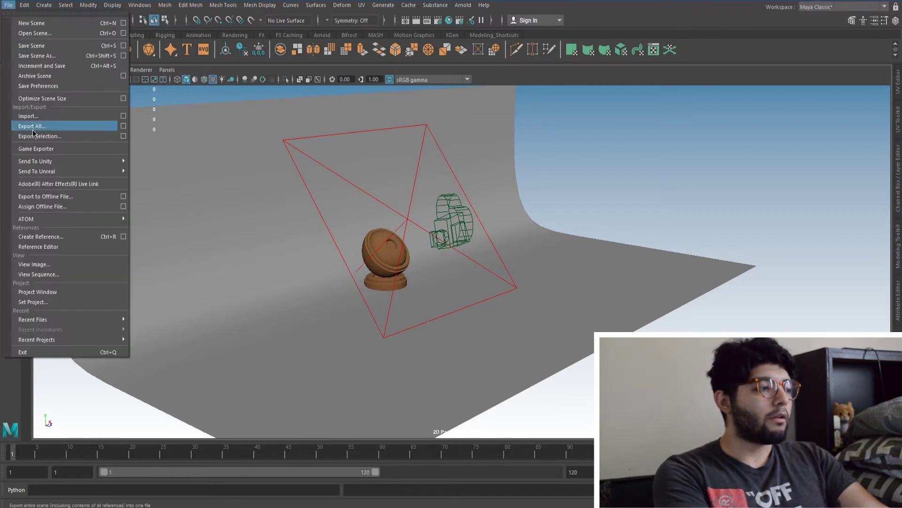
left_click(94, 292)
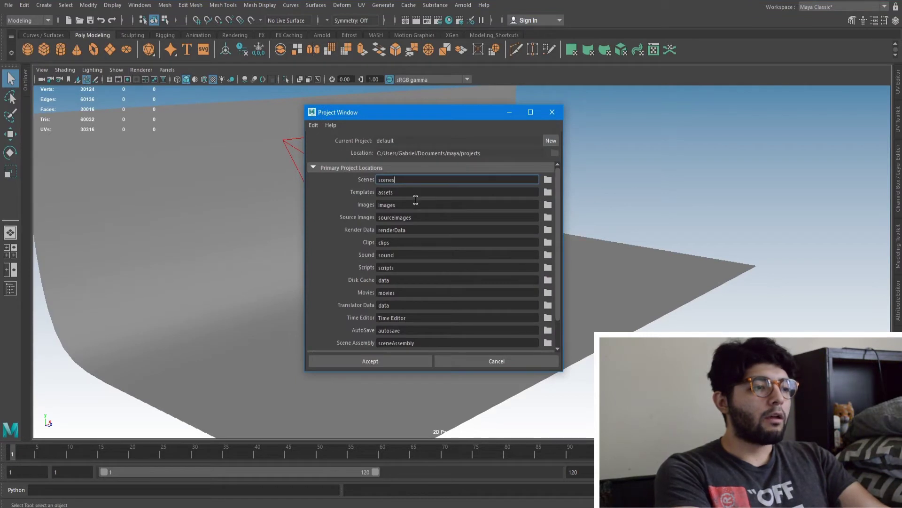
left_click(548, 141)
left_click_drag(502, 152, 362, 151)
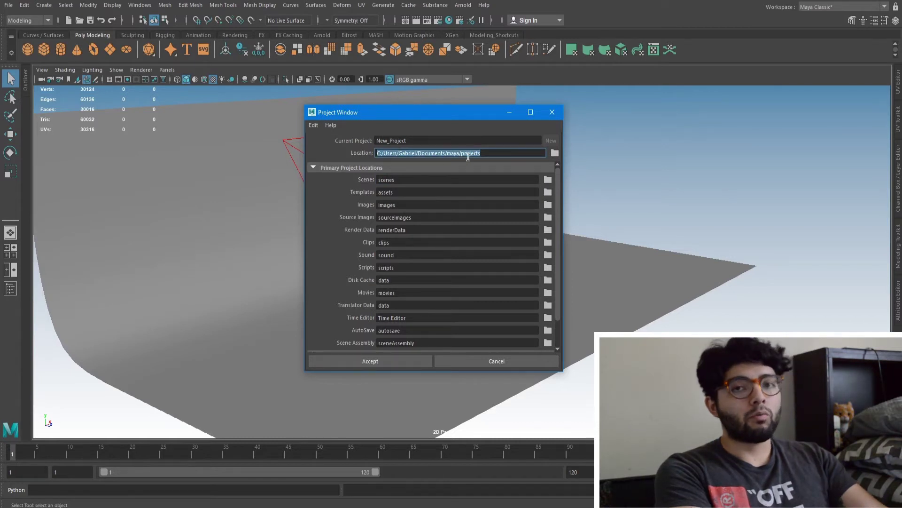
left_click(500, 154)
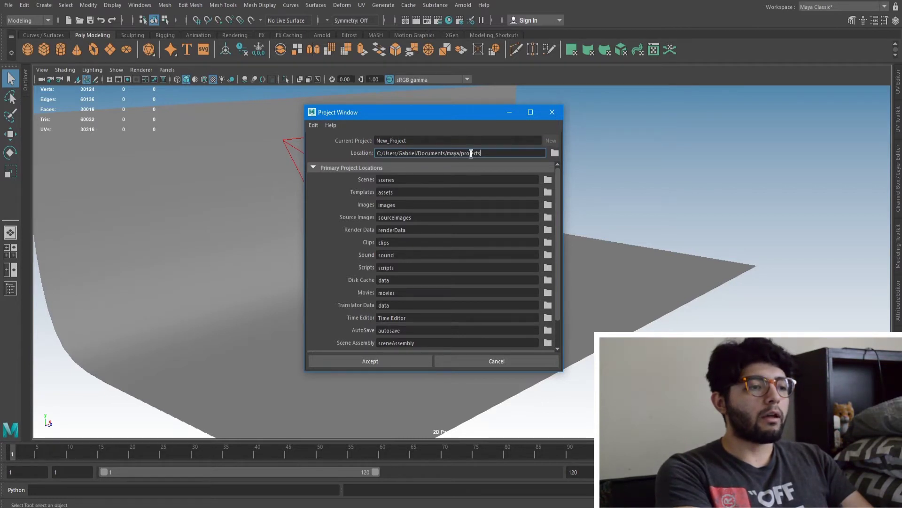
double_click(406, 140)
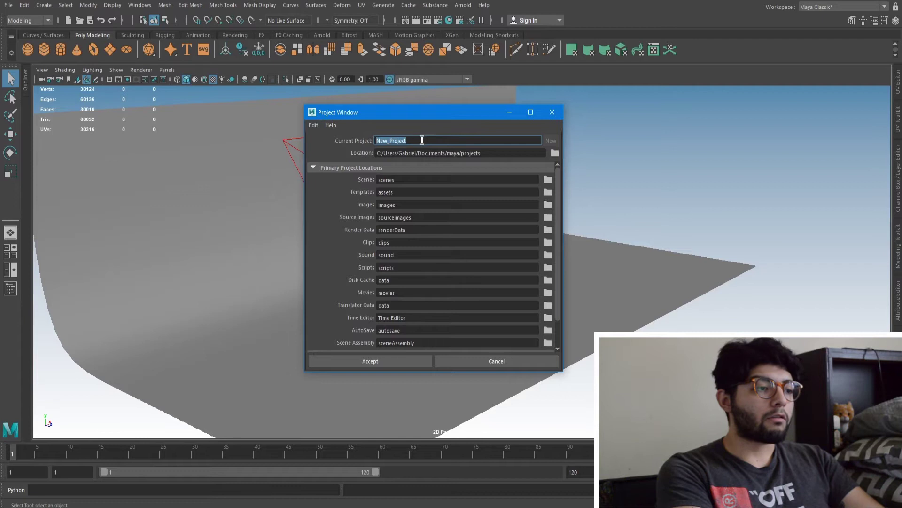
type("Render Passes Tutorial")
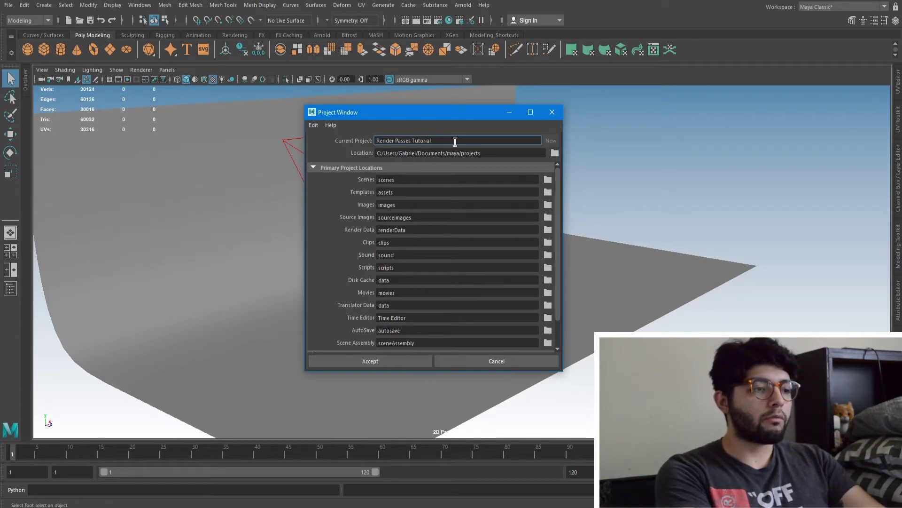
left_click(374, 363)
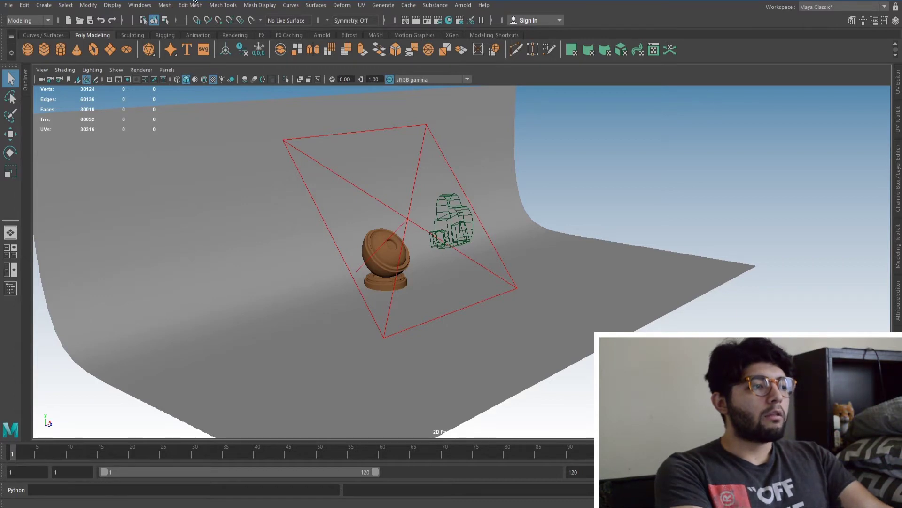
left_click(9, 5)
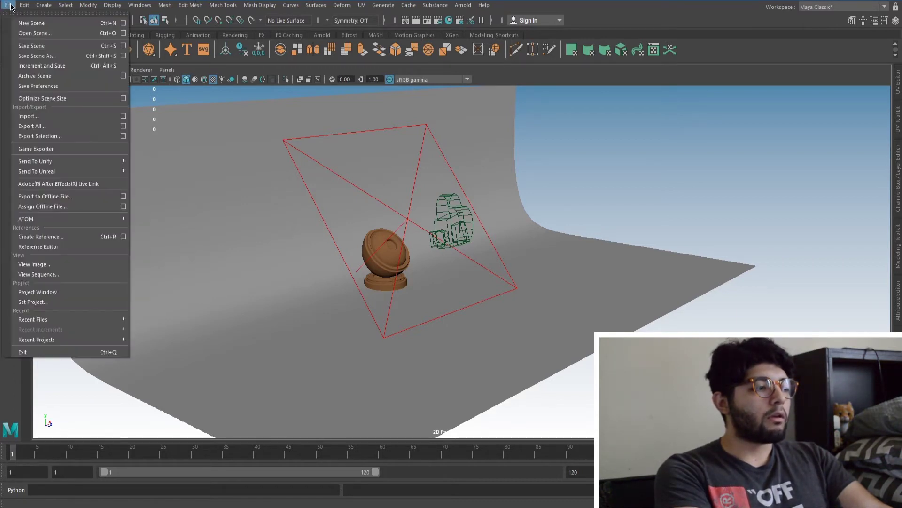
left_click(59, 302)
double_click(245, 136)
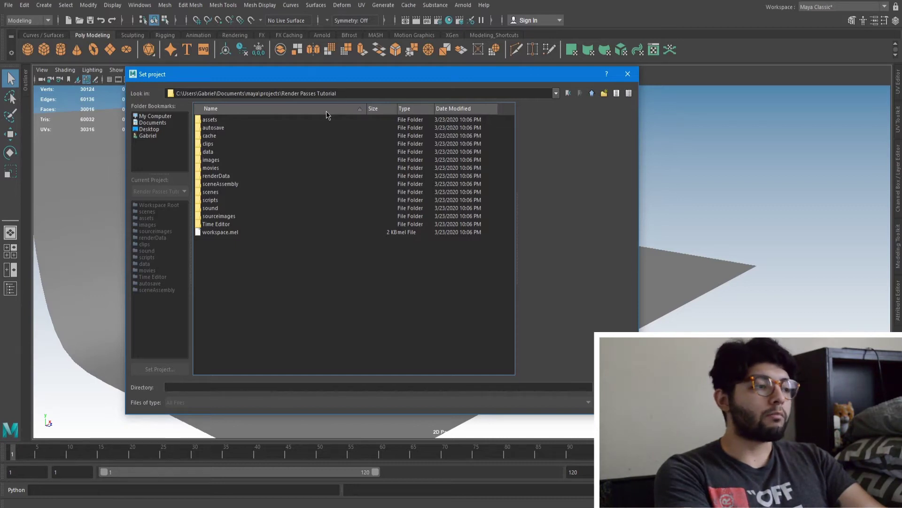
left_click(220, 162)
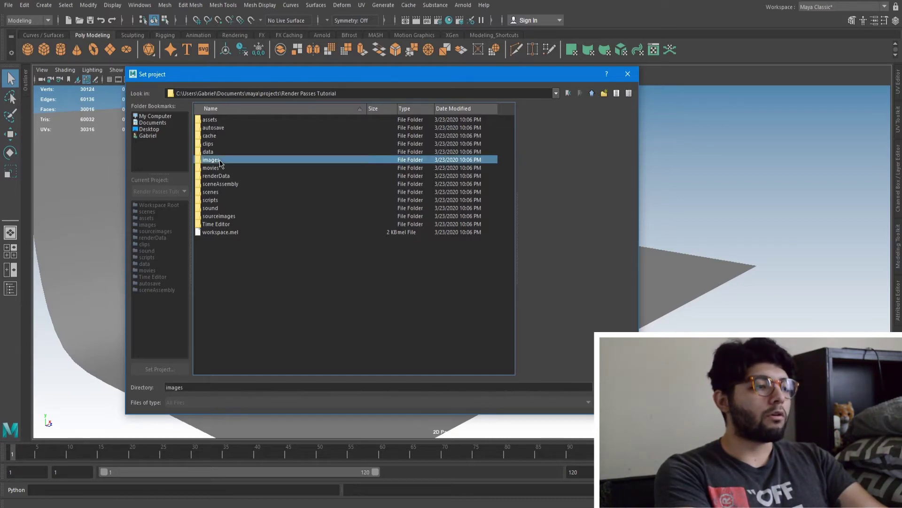
left_click(227, 170)
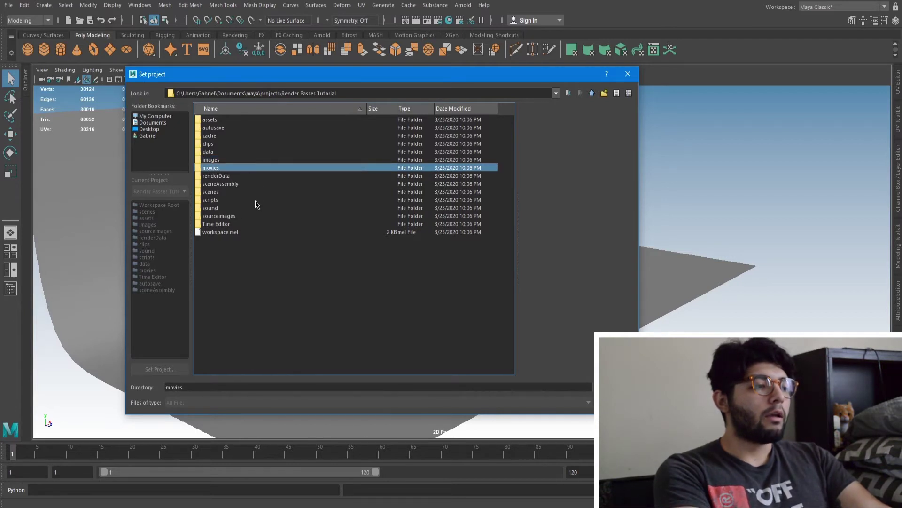
left_click(239, 219)
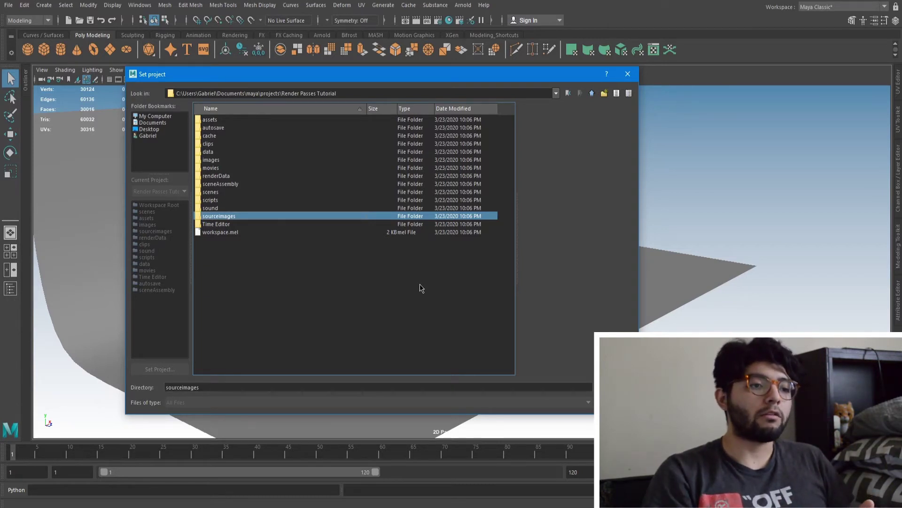
left_click(632, 75)
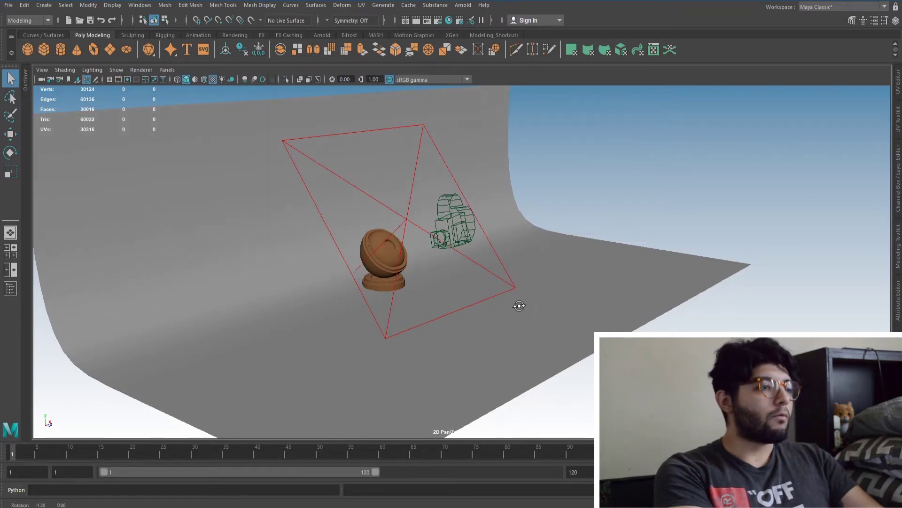
Step: Review Render Settings' Common tab output, then show Arnold sampling: Camera (AA) 5, Diffuse 3, Specular 3
left_click_drag(517, 304, 537, 307, "alt")
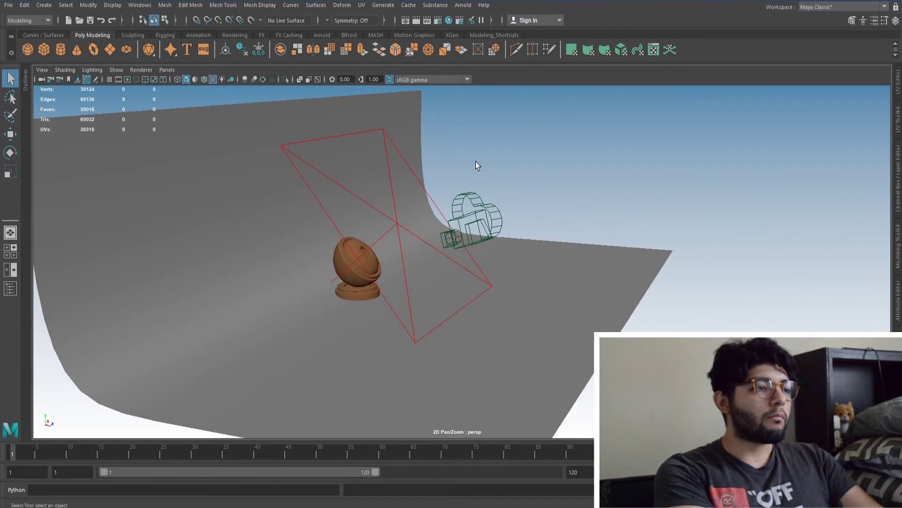
left_click(438, 22)
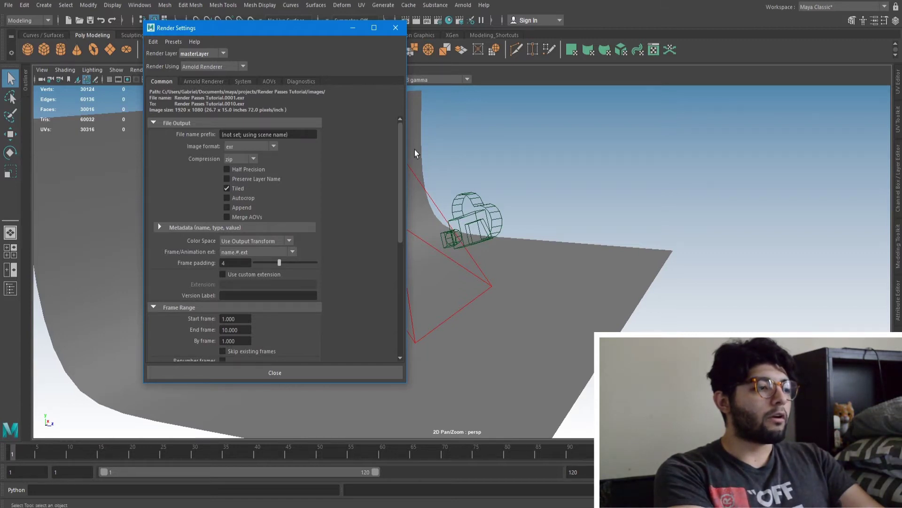
mouse_move(400, 154)
left_mouse_down()
mouse_move(395, 286)
mouse_move(405, 152)
left_mouse_up()
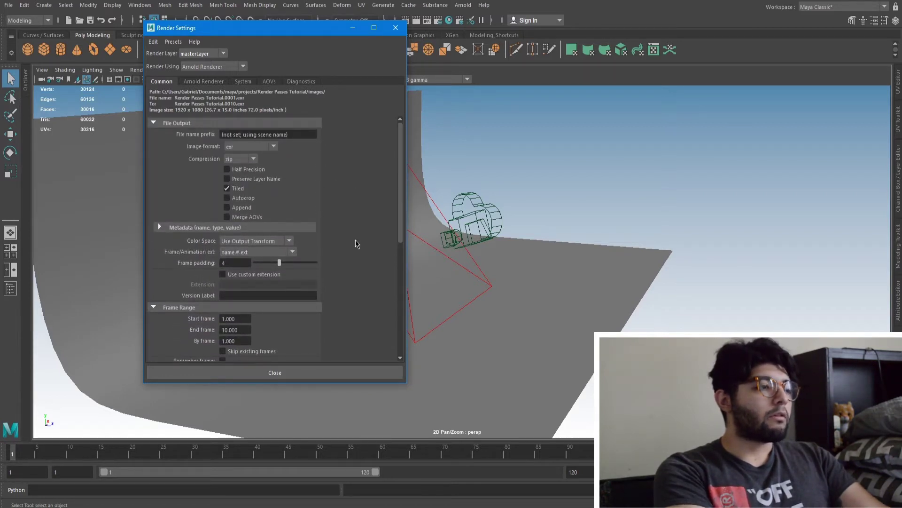
scroll(346, 245, "down", 6)
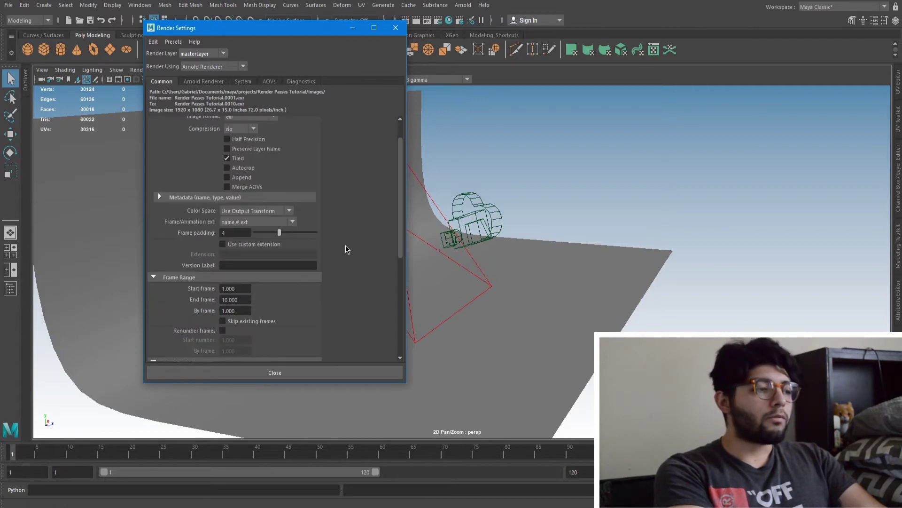
scroll(346, 244, "down", 2)
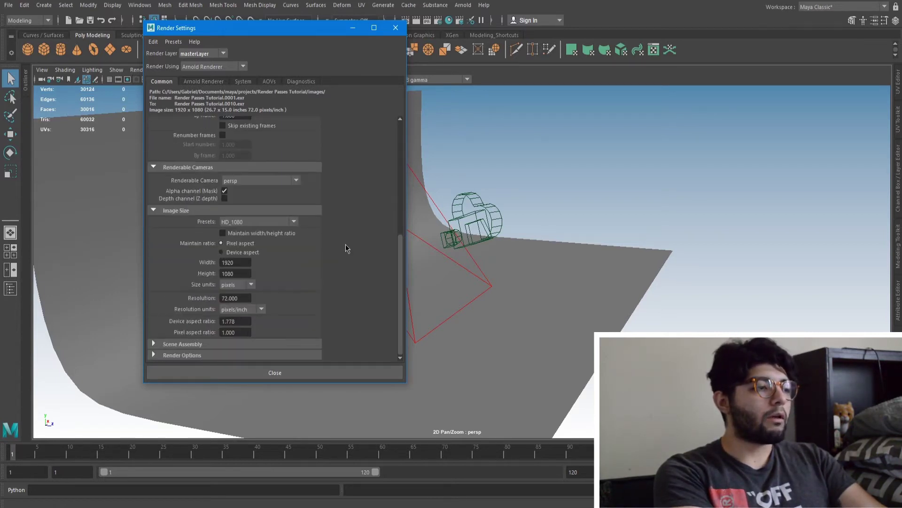
scroll(345, 244, "up", 6)
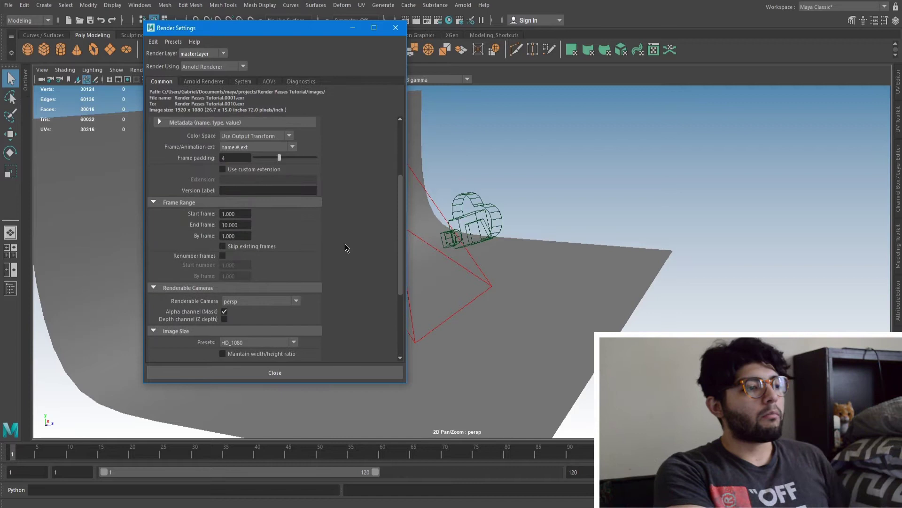
scroll(345, 244, "up", 3)
scroll(345, 243, "up", 1)
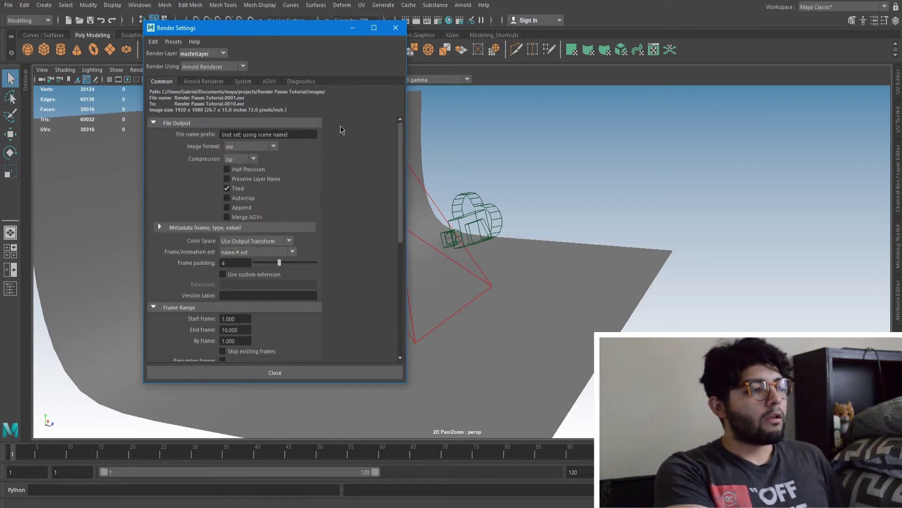
left_click(220, 83)
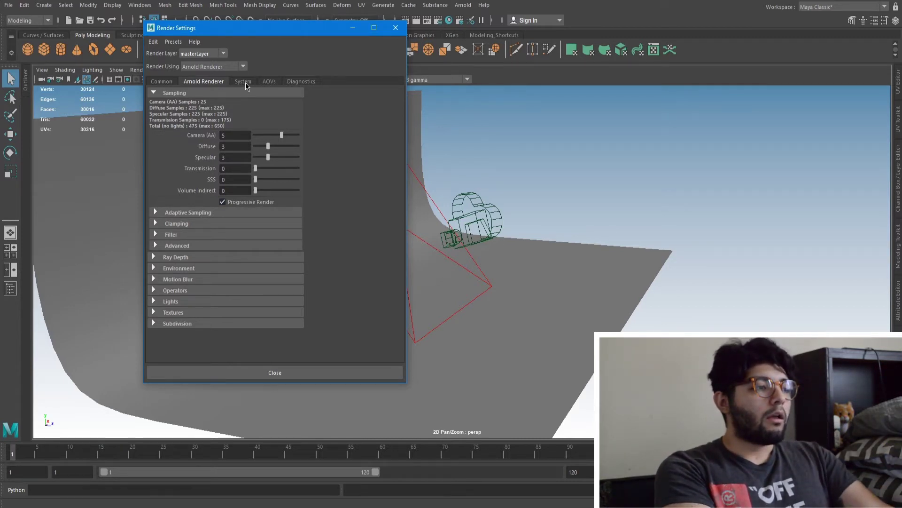
Step: Go from the System tab to the AOVs page of Render Settings, showing the AOV Browser
left_click(245, 82)
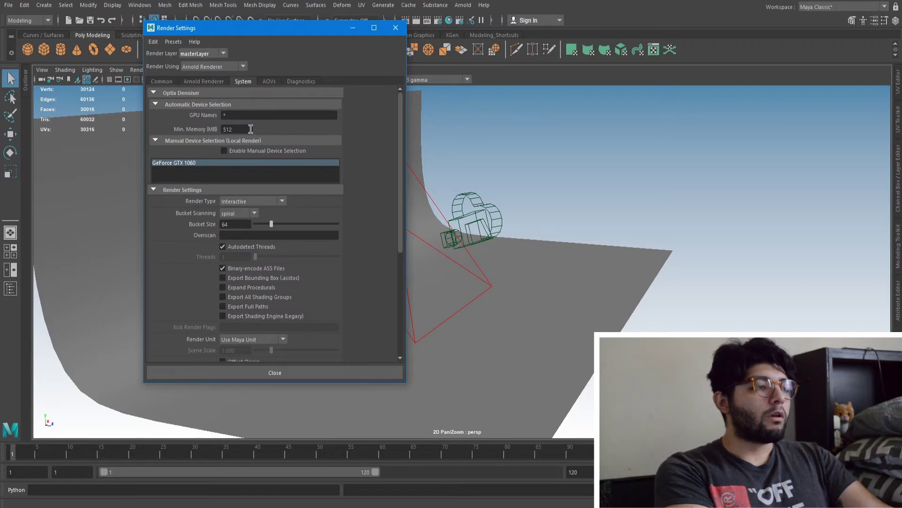
left_click(270, 84)
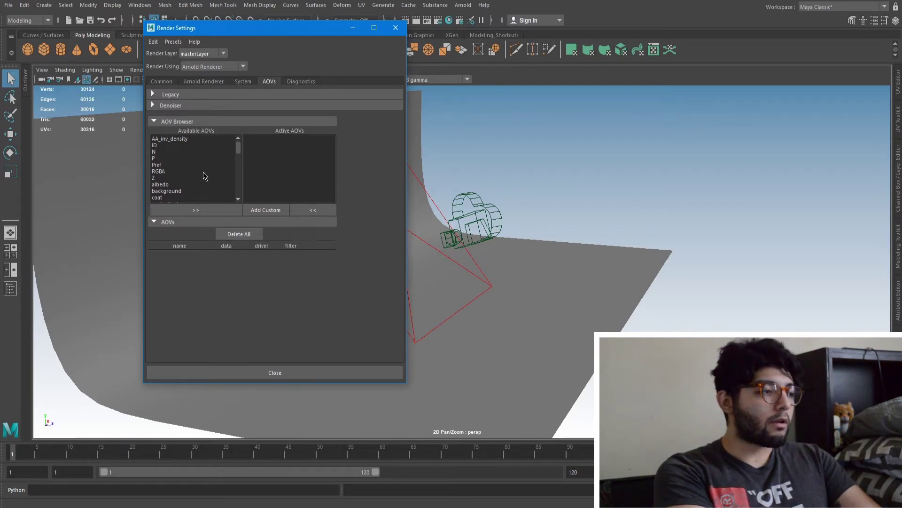
Step: Add the Z depth and N normals passes to the active AOVs
left_click(160, 179)
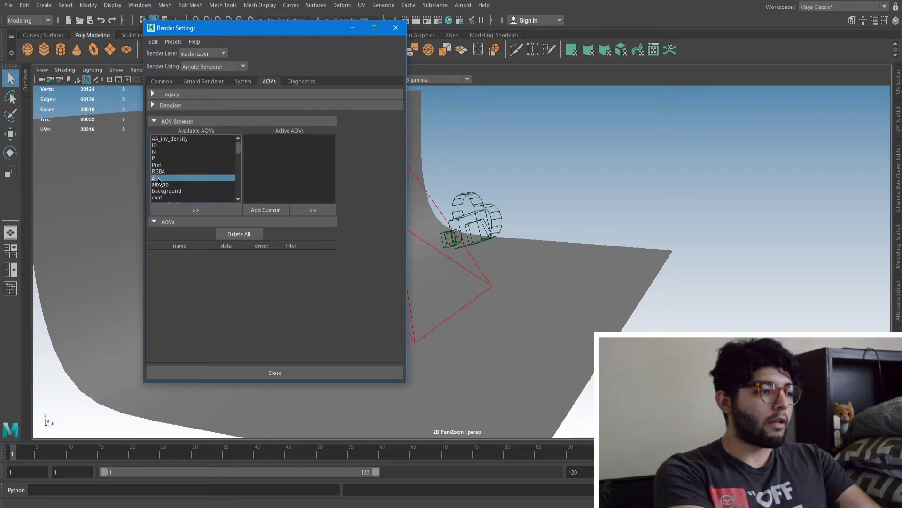
left_click(196, 211)
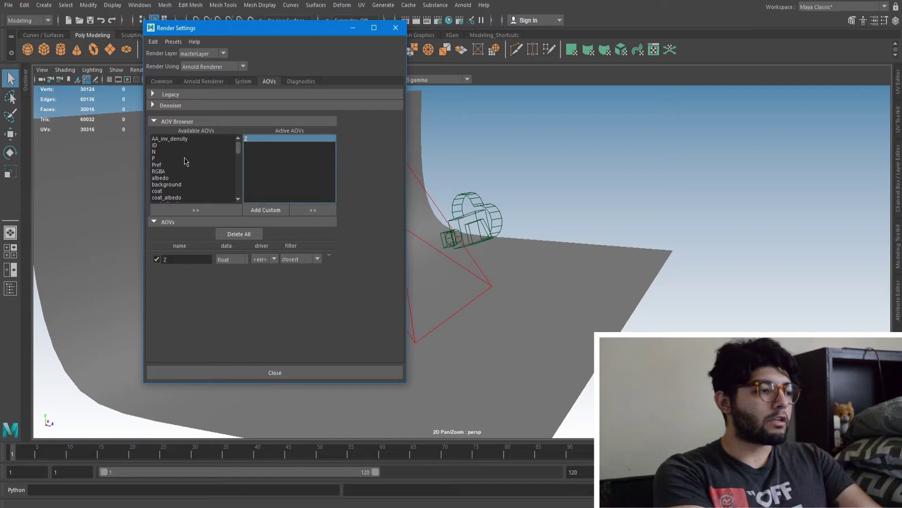
left_click(160, 152)
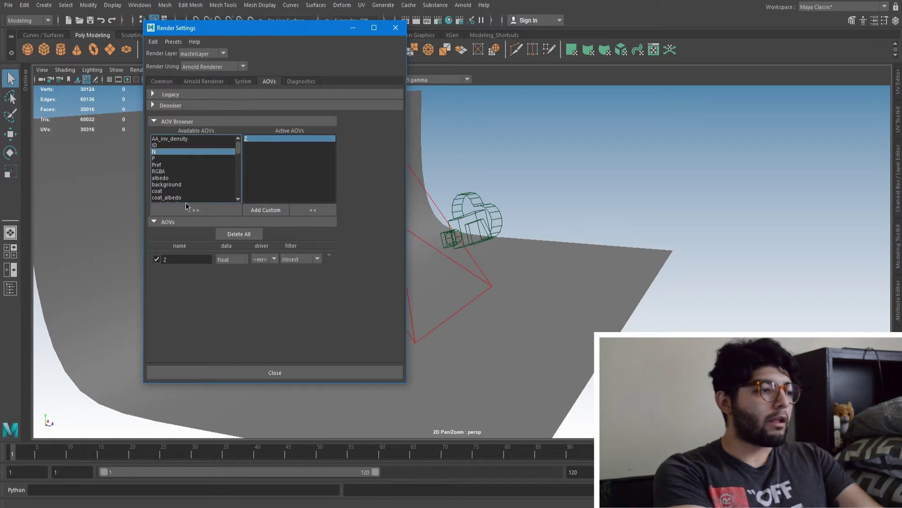
left_click(192, 210)
Step: Add diffuse_direct and diffuse_indirect to the active AOVs
scroll(223, 182, "down", 3)
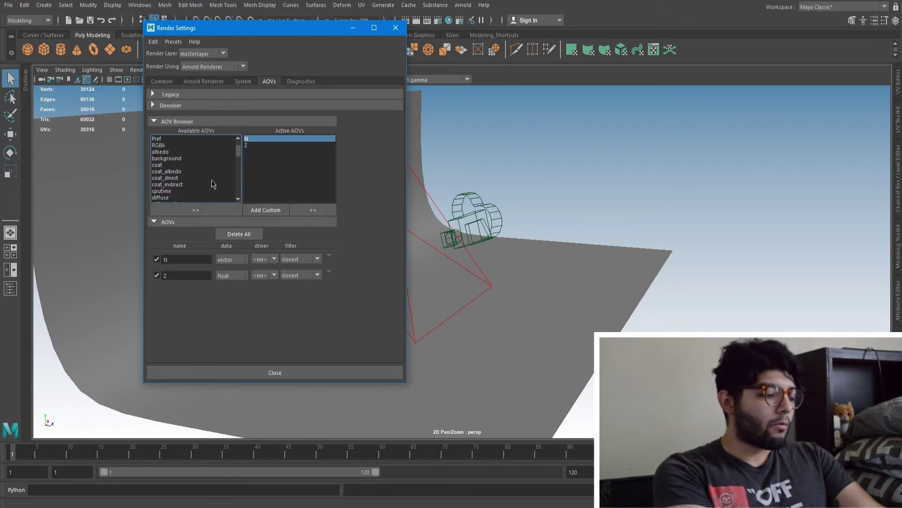
scroll(194, 181, "down", 1)
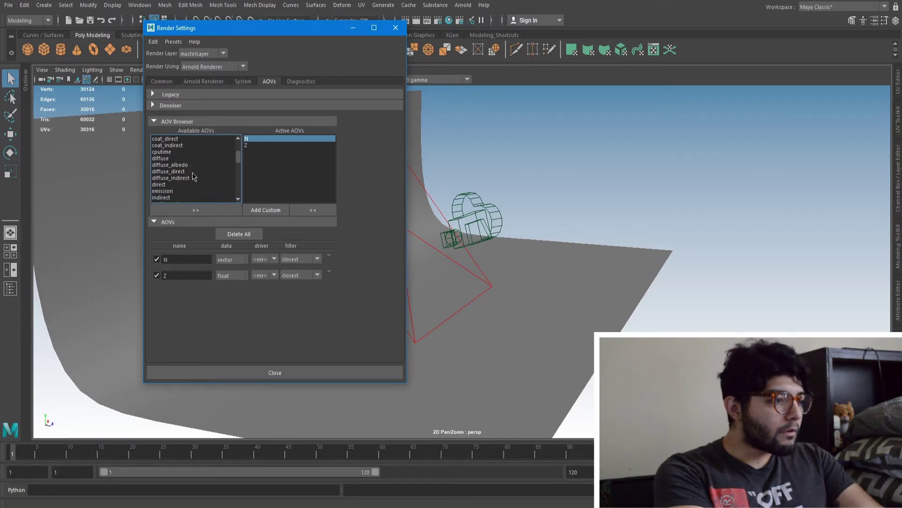
left_click(193, 171)
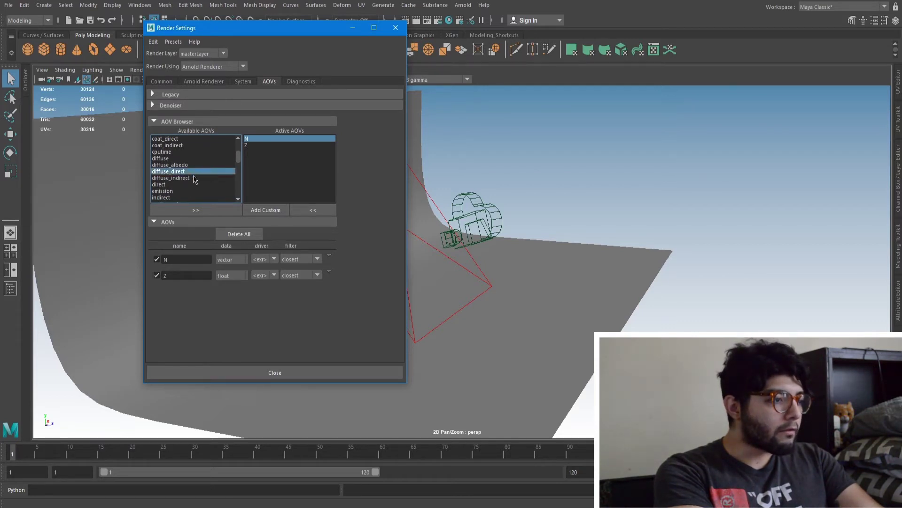
left_click(193, 178, "shift")
left_click(198, 210)
Step: Add specular_direct and specular_indirect to the active AOVs and close Render Settings
scroll(202, 173, "down", 6)
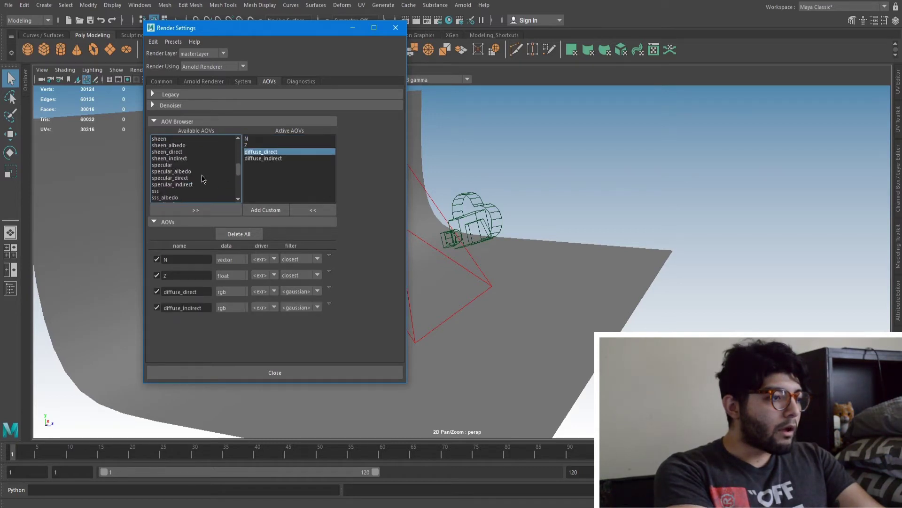
left_click(185, 178)
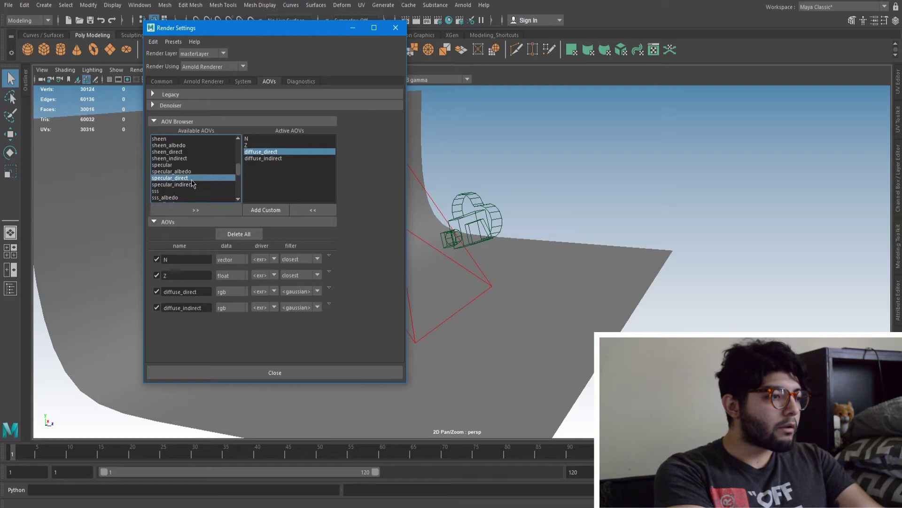
left_click(192, 184, "shift")
left_click(196, 210)
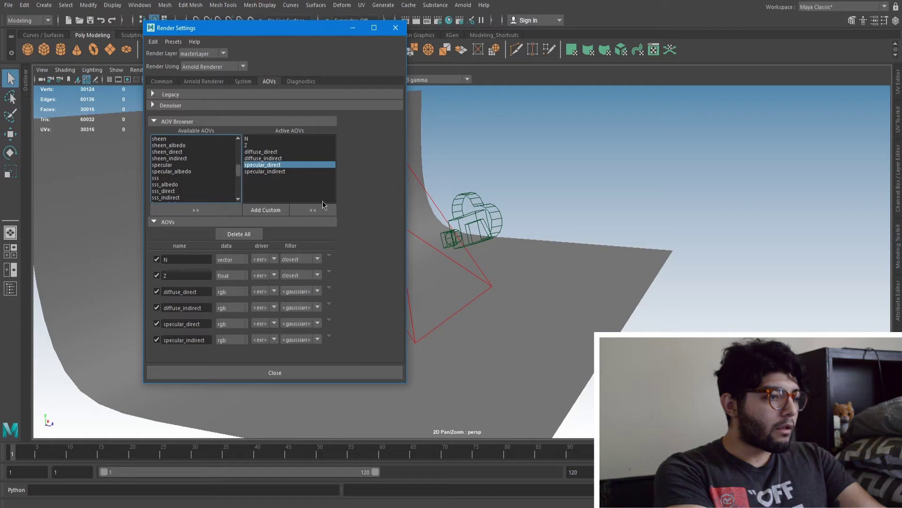
left_click(277, 372)
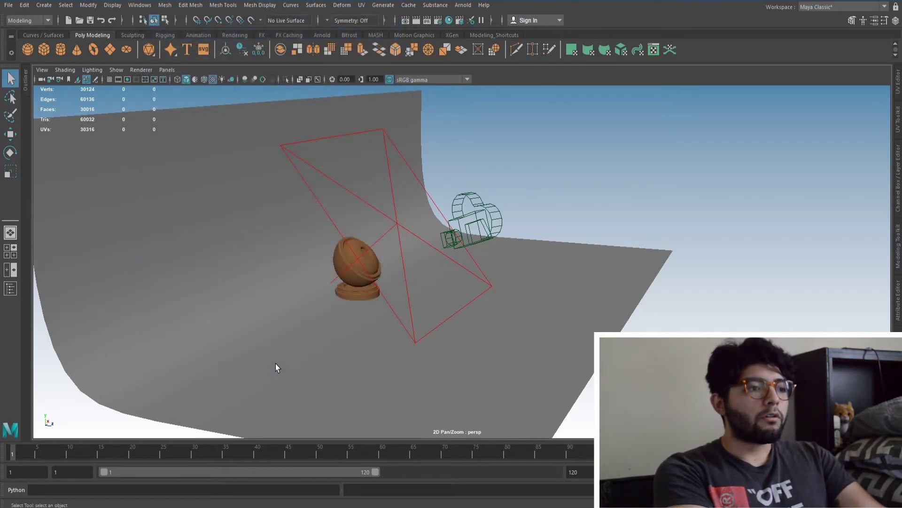
Step: Start an Arnold render of the wooden shader ball in the Arnold RenderView
left_click(463, 4)
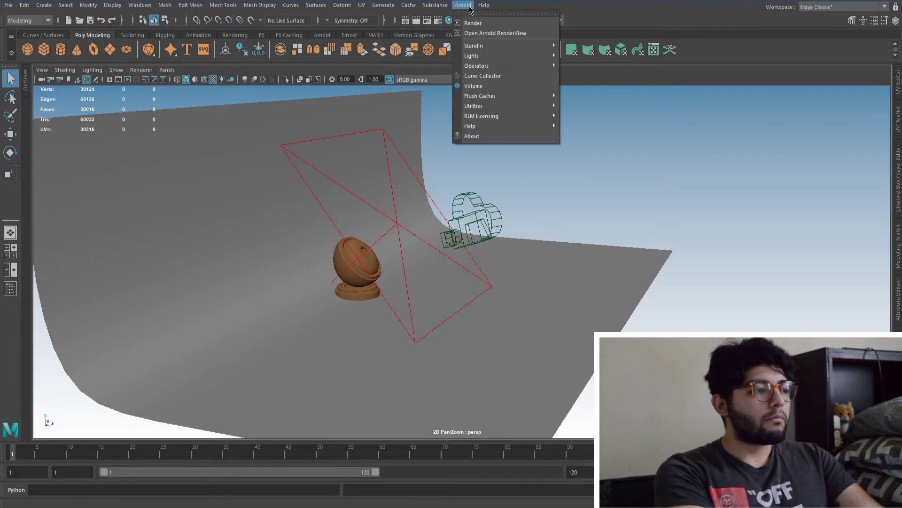
left_click(476, 20)
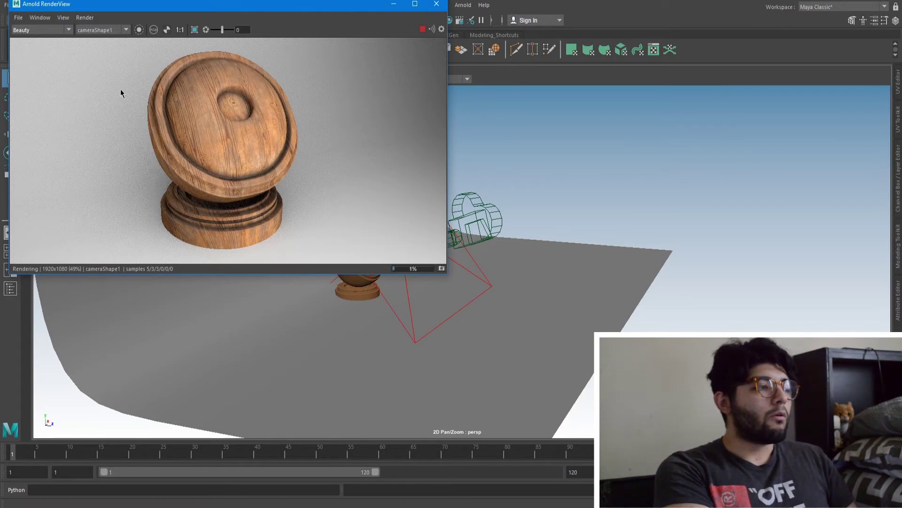
left_click(67, 30)
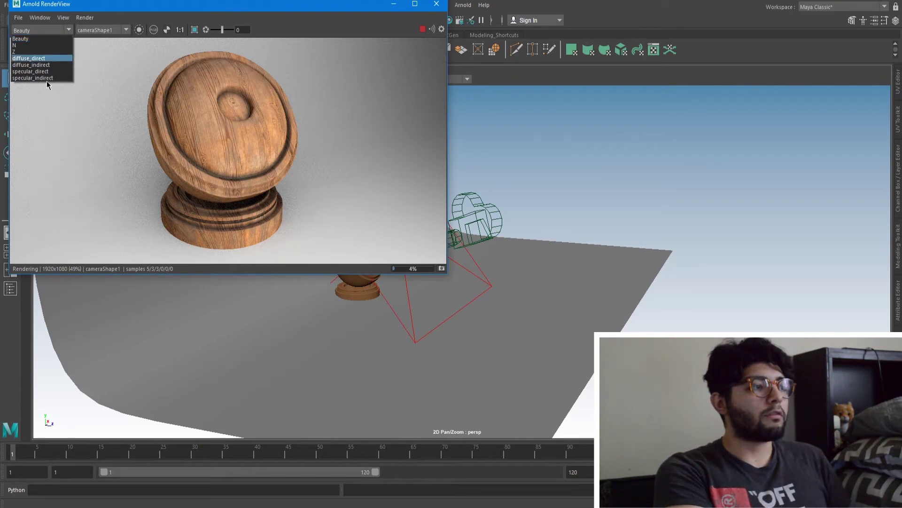
Step: Preview the N pass, then the Z pass with exposure at -5 before resetting to 0
left_click(33, 45)
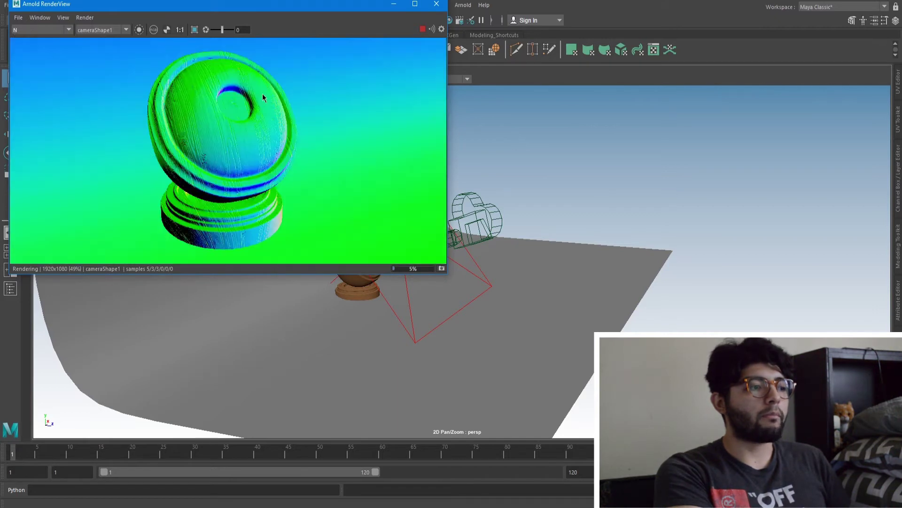
left_click(67, 30)
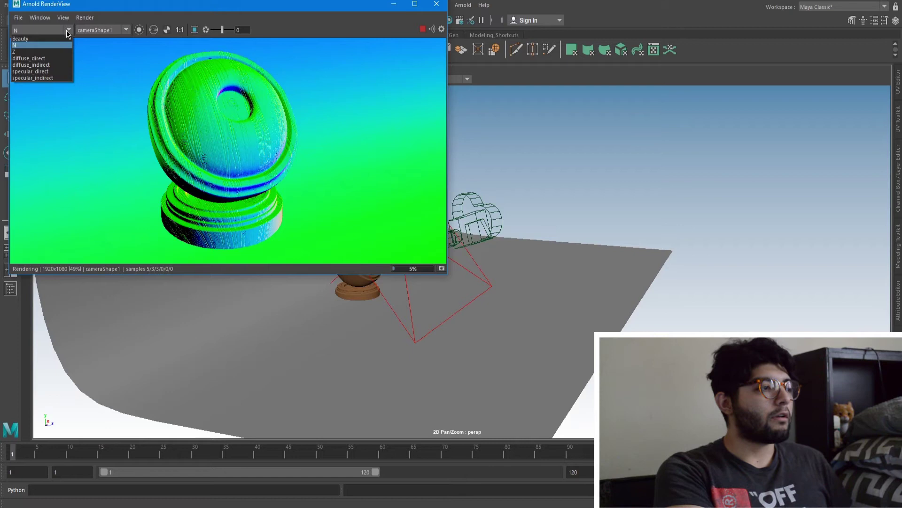
left_click(38, 53)
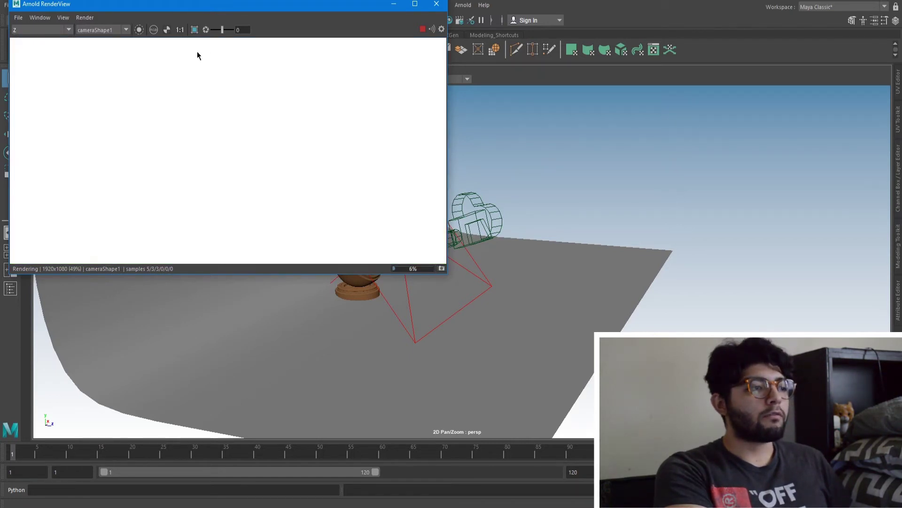
left_click_drag(222, 29, 208, 33)
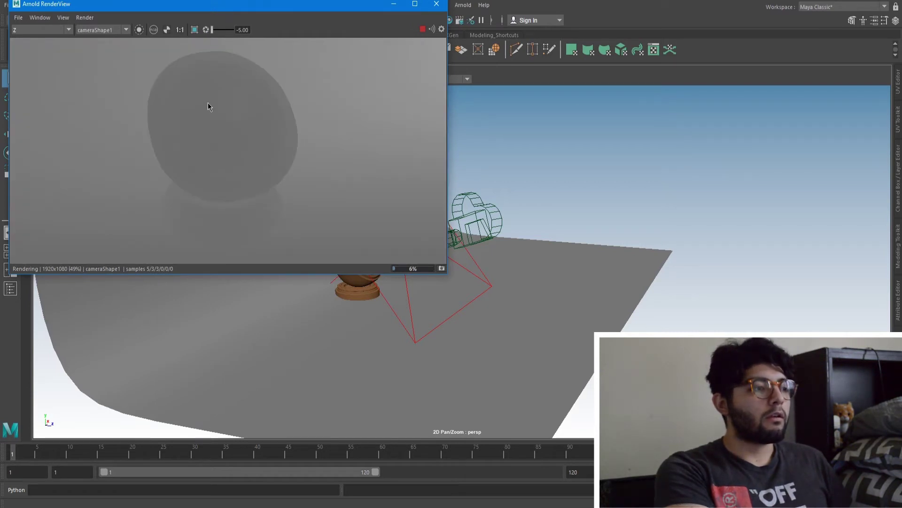
left_click(205, 30)
Step: Preview the diffuse_direct, diffuse_indirect, specular_direct and specular_indirect passes
left_click(68, 30)
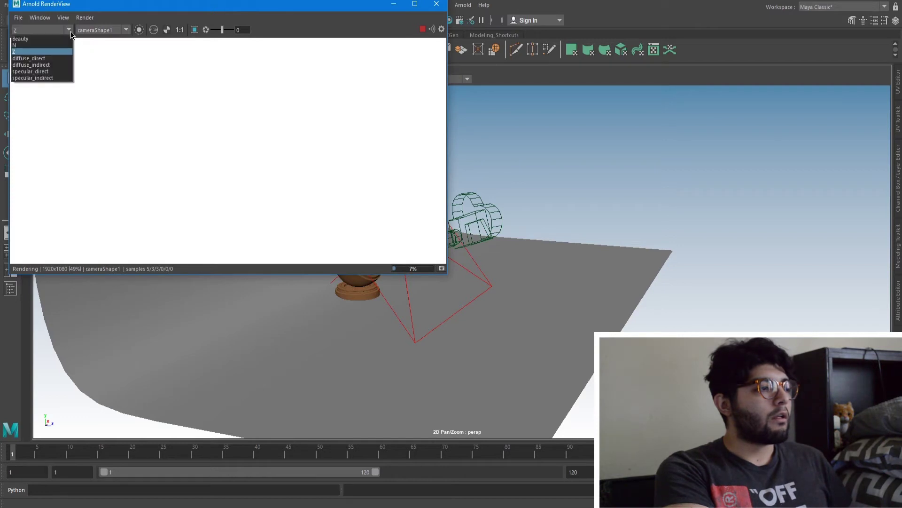
left_click(50, 59)
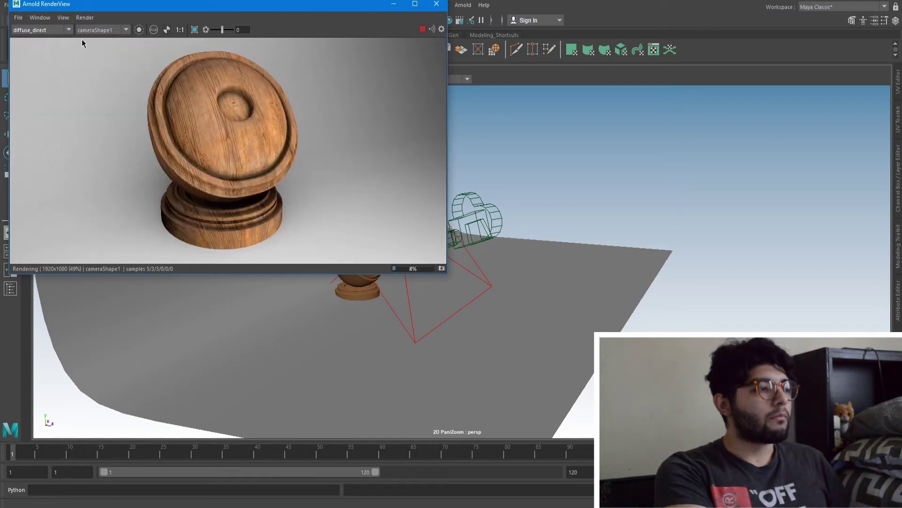
left_click(68, 30)
left_click(50, 67)
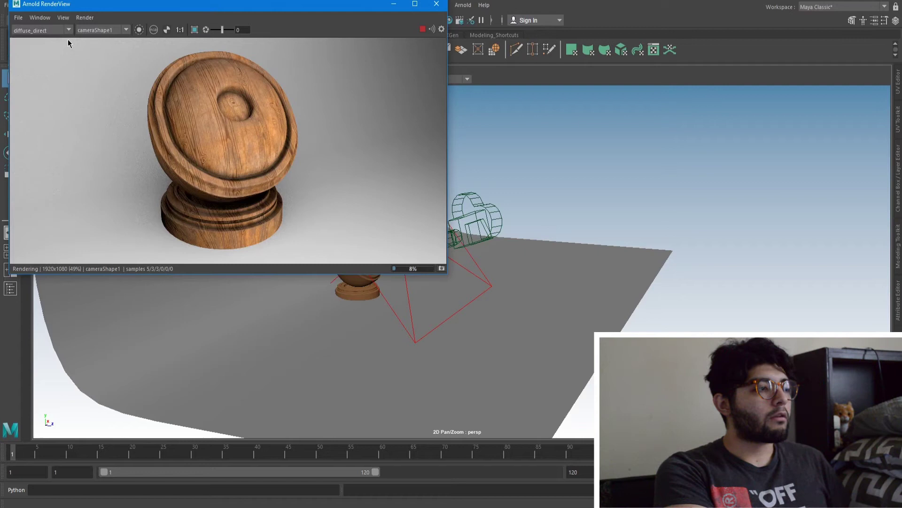
left_click(69, 30)
left_click(45, 75)
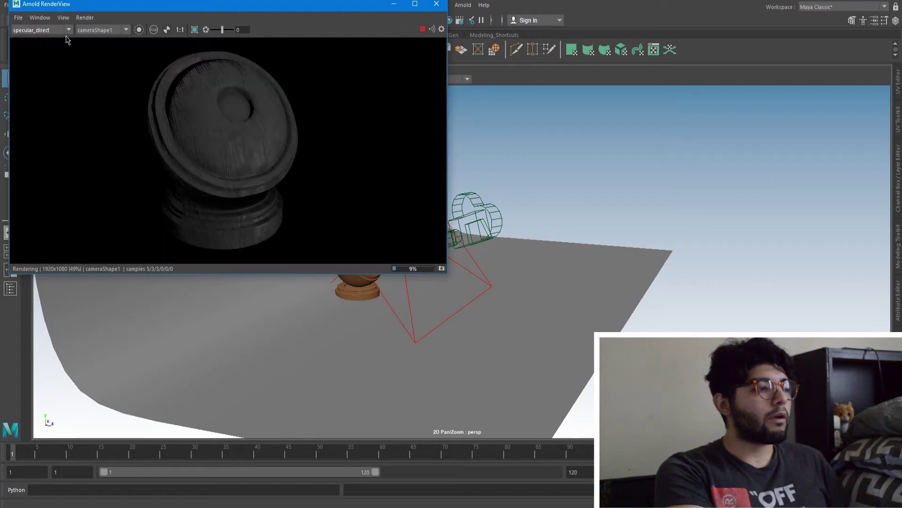
left_click(68, 30)
left_click(45, 84)
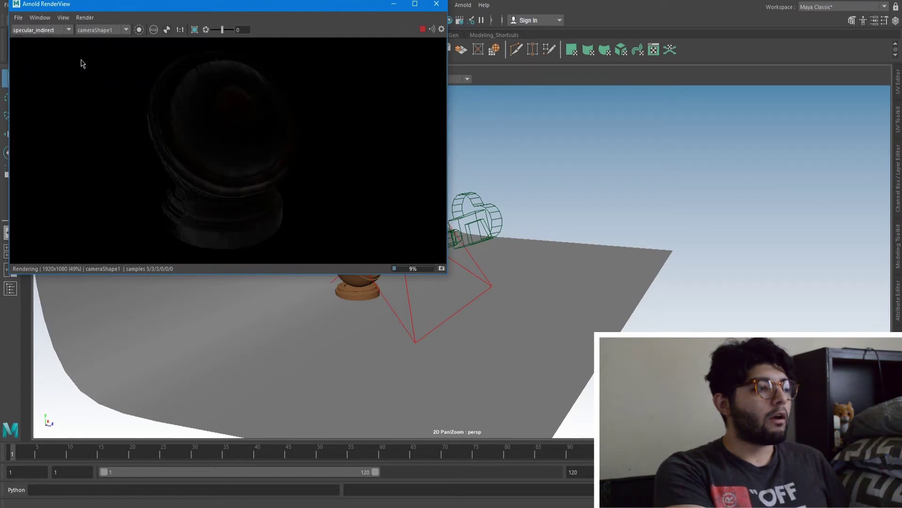
Step: Return the RenderView to the Beauty pass and stop the render
left_click(68, 30)
left_click(33, 38)
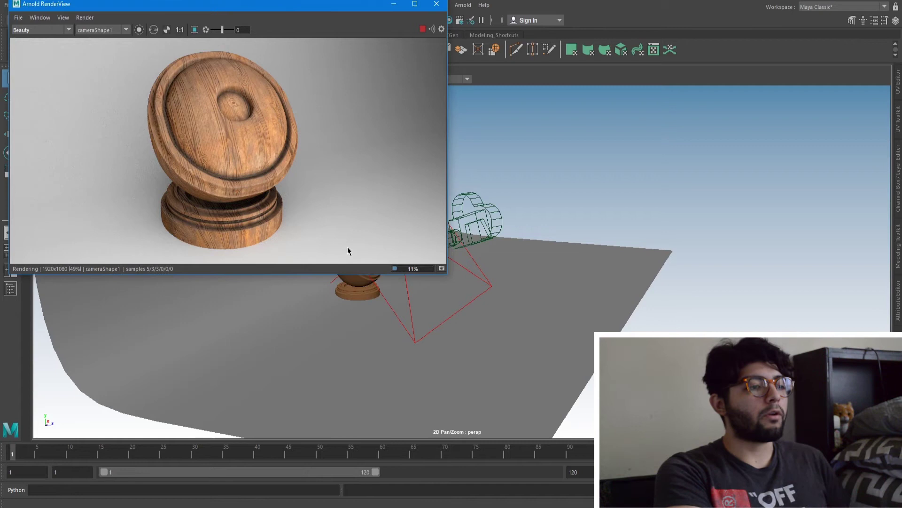
key("Escape")
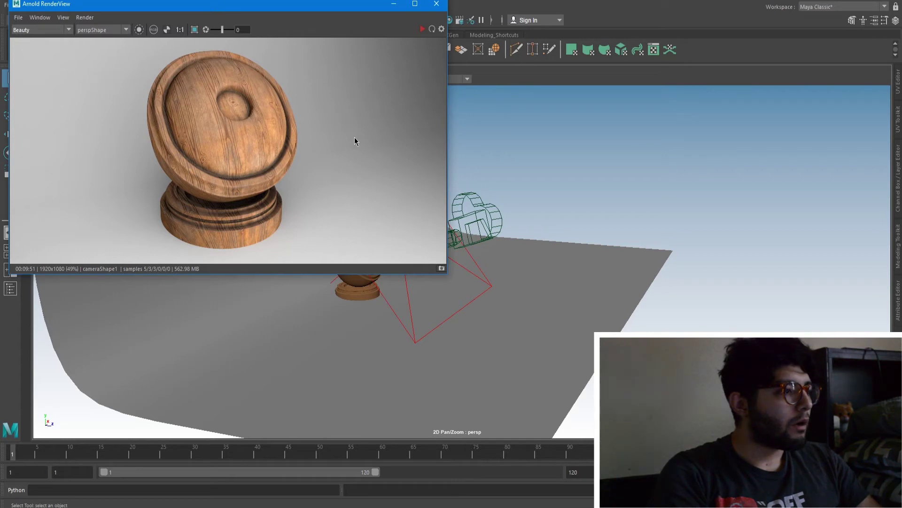
Step: Close the Arnold RenderView and switch to the Rendering menu set
left_click(437, 5)
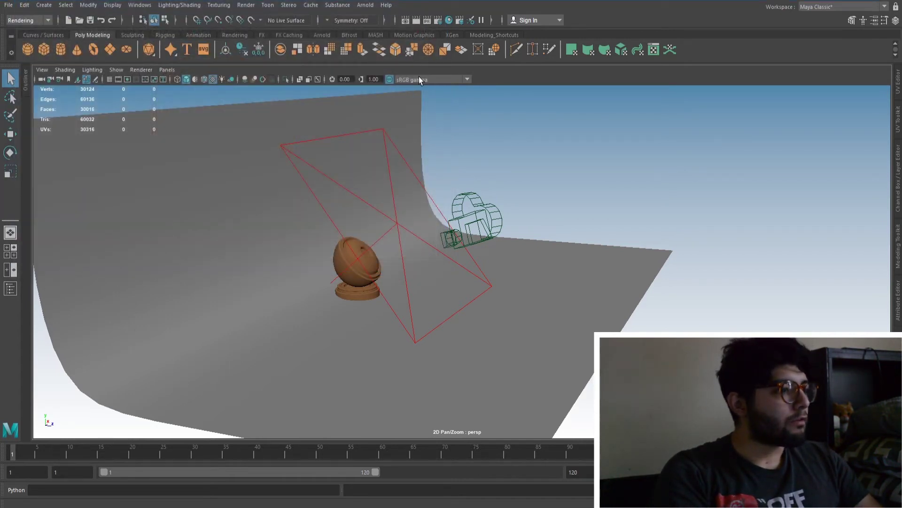
left_click(47, 20)
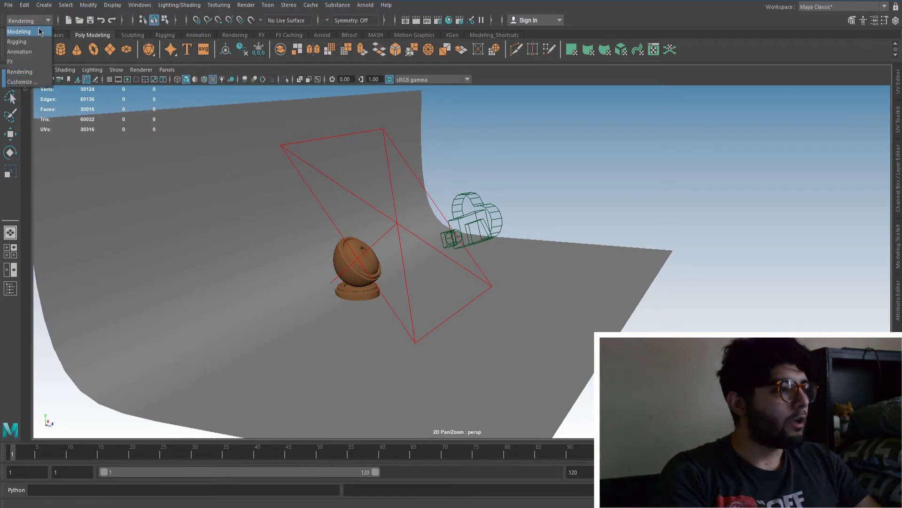
left_click(40, 31)
left_click(33, 20)
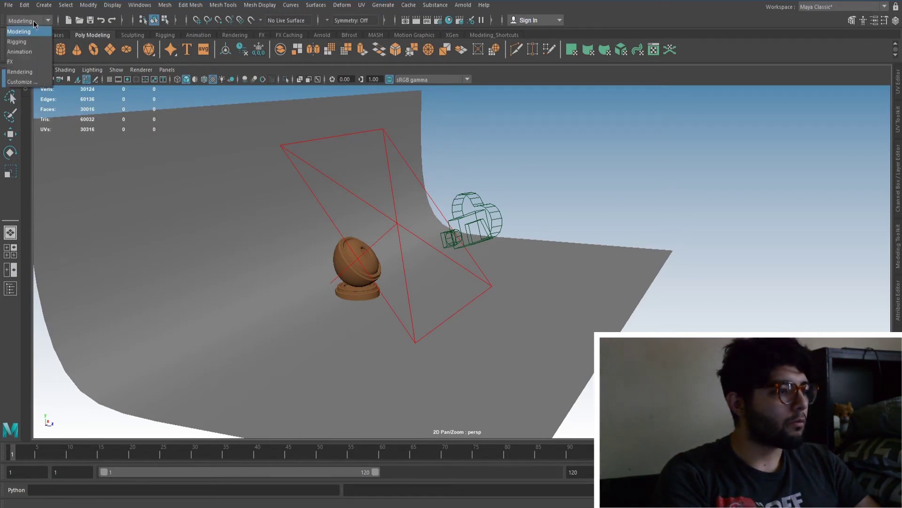
left_click(35, 71)
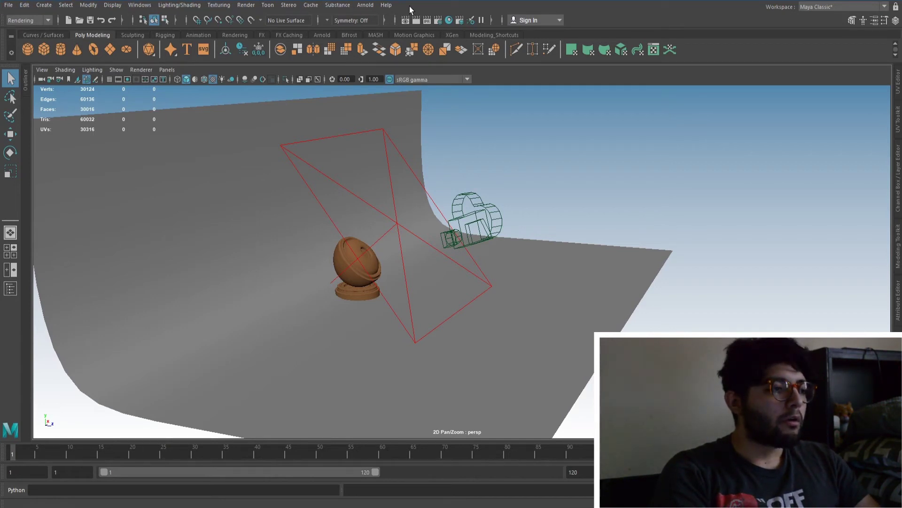
Step: Set the Render Sequence options' current camera to camera1 and close the dialog
left_click(246, 5)
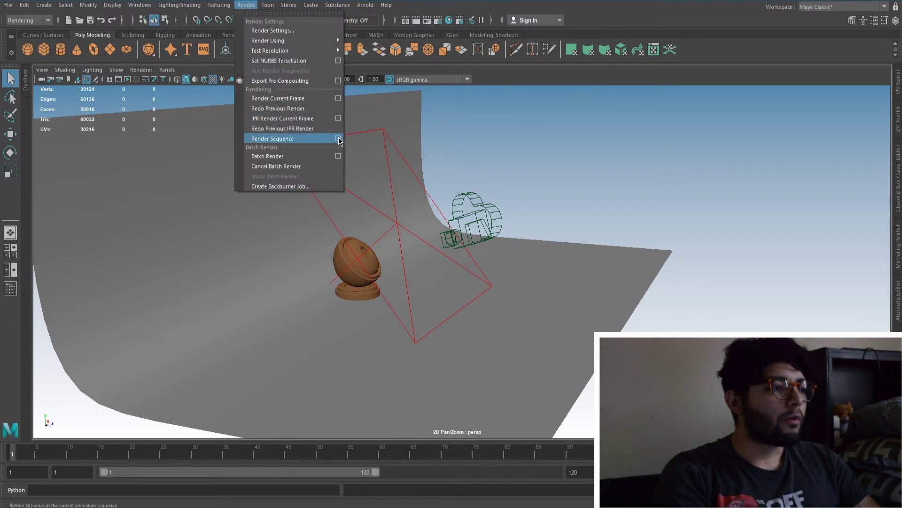
left_click(338, 138)
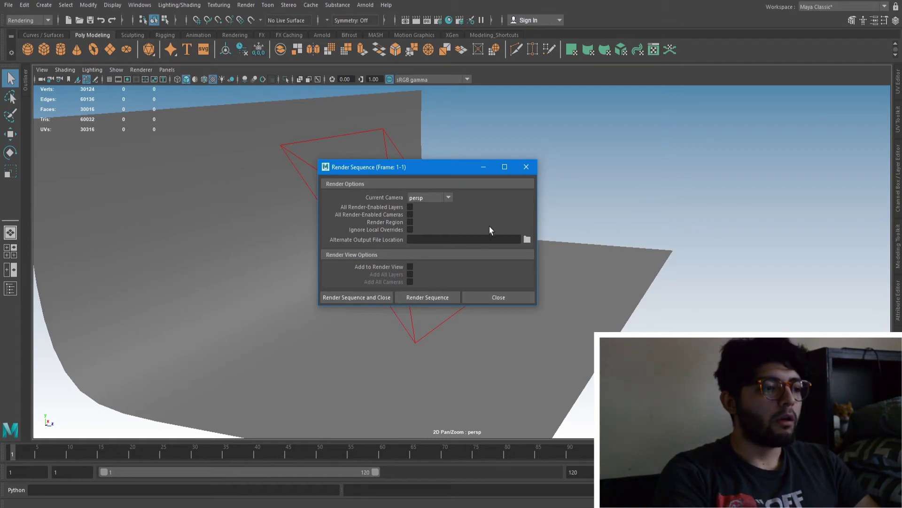
left_click(447, 196)
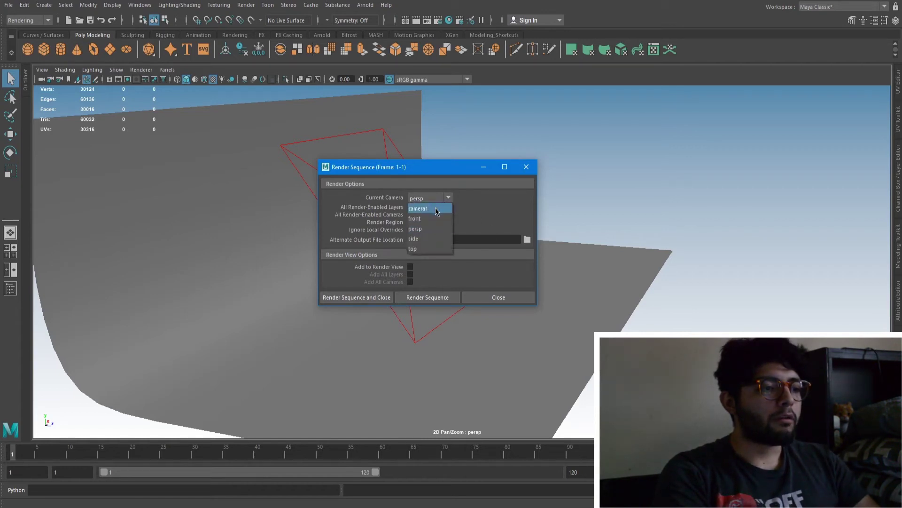
left_click(435, 207)
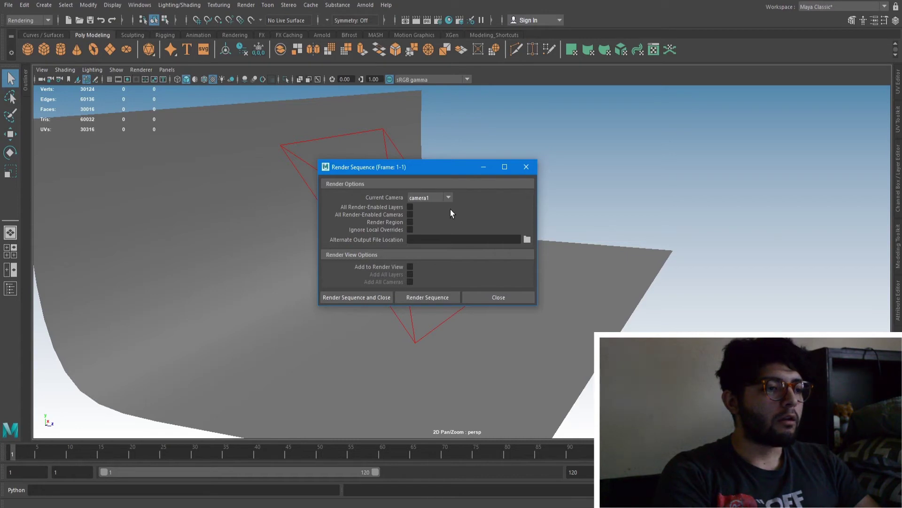
left_click(499, 297)
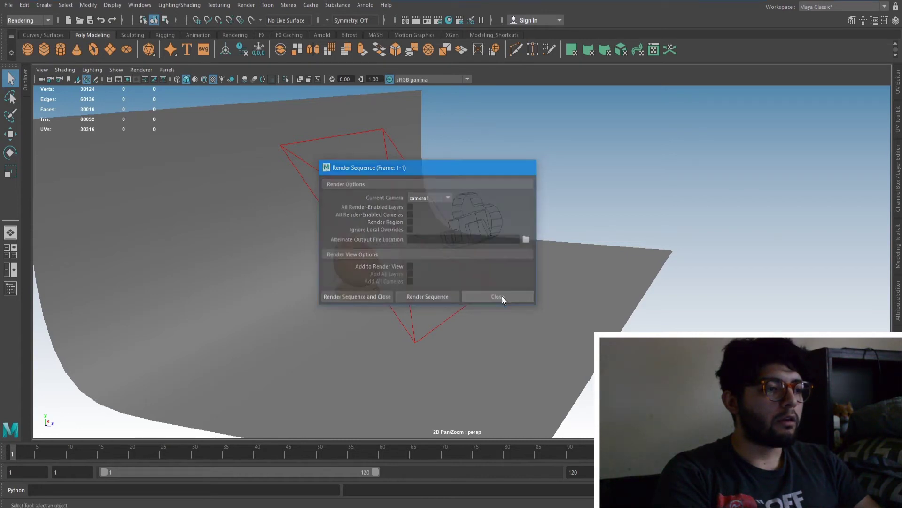
left_click(440, 21)
scroll(242, 185, "down", 5)
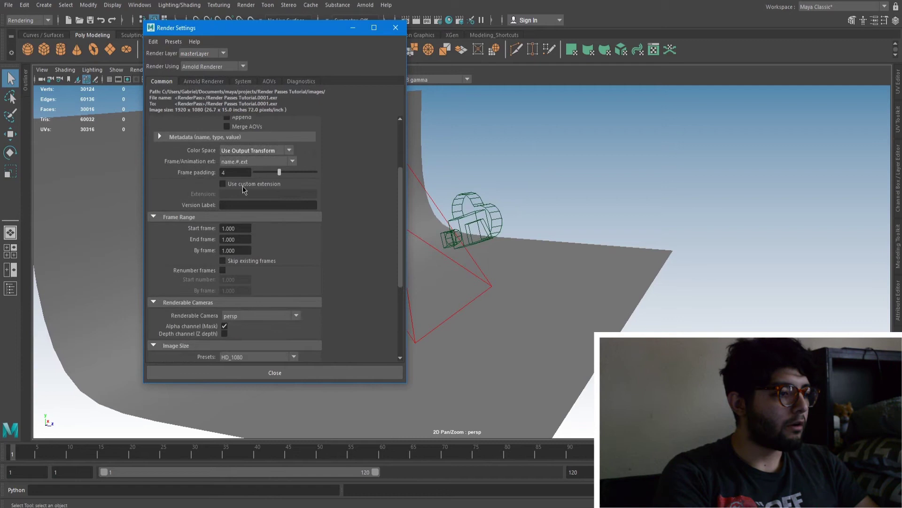
scroll(280, 266, "up", 1)
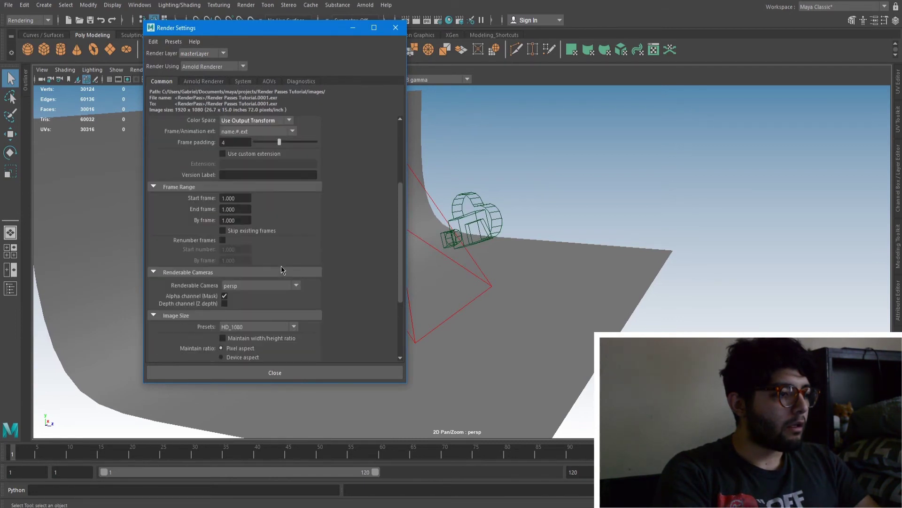
scroll(273, 327, "up", 4)
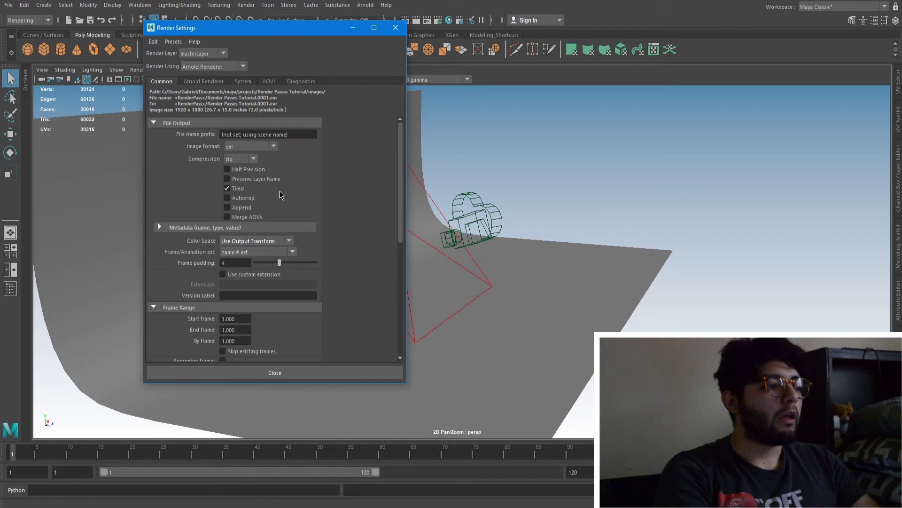
left_click(242, 253)
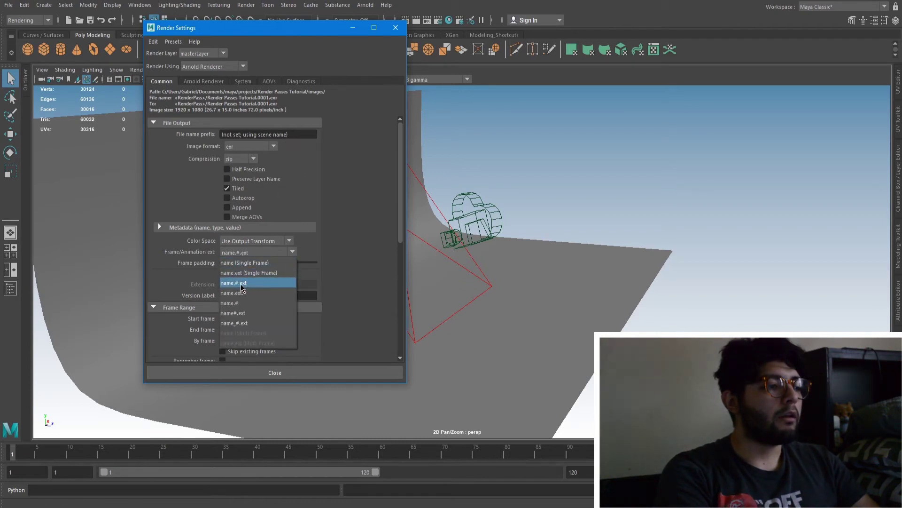
left_click(258, 282)
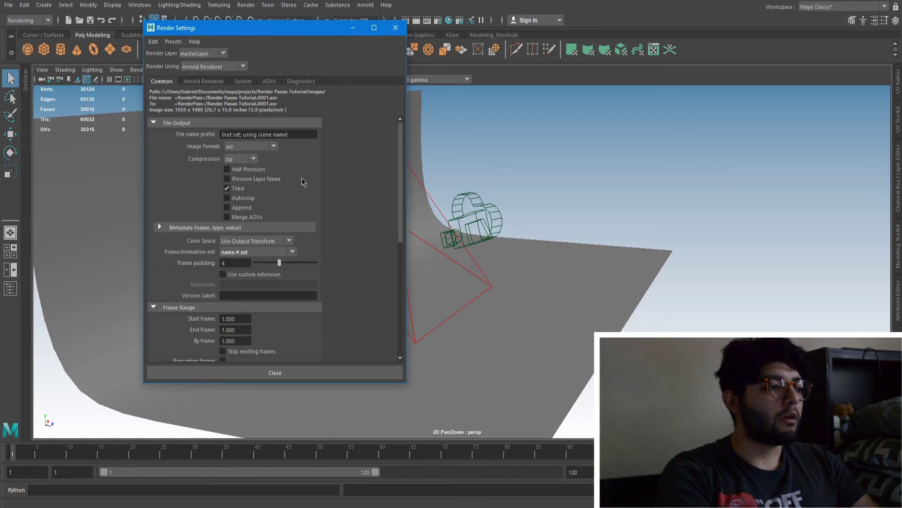
left_click(274, 146)
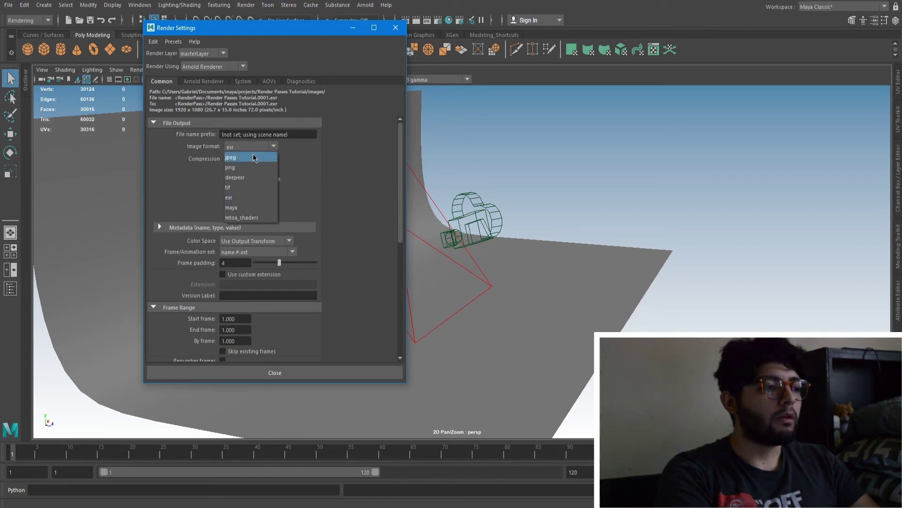
left_click(239, 200)
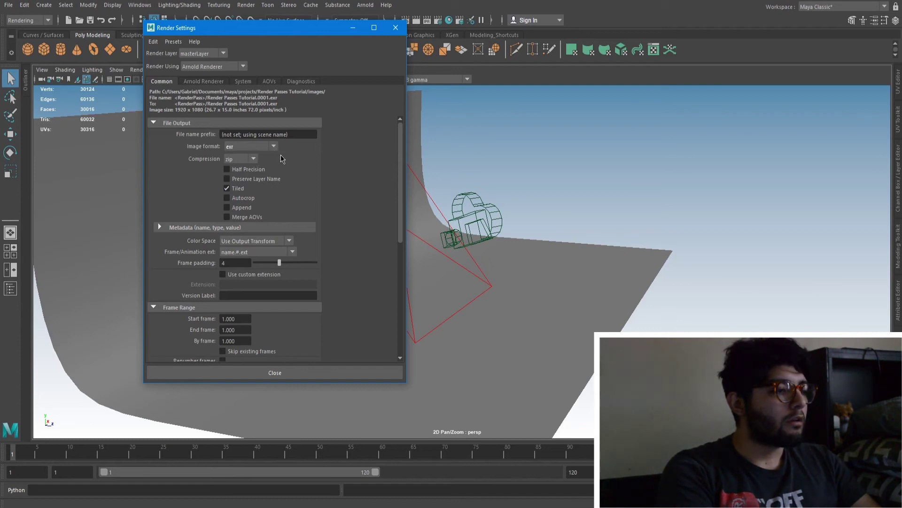
left_click(396, 27)
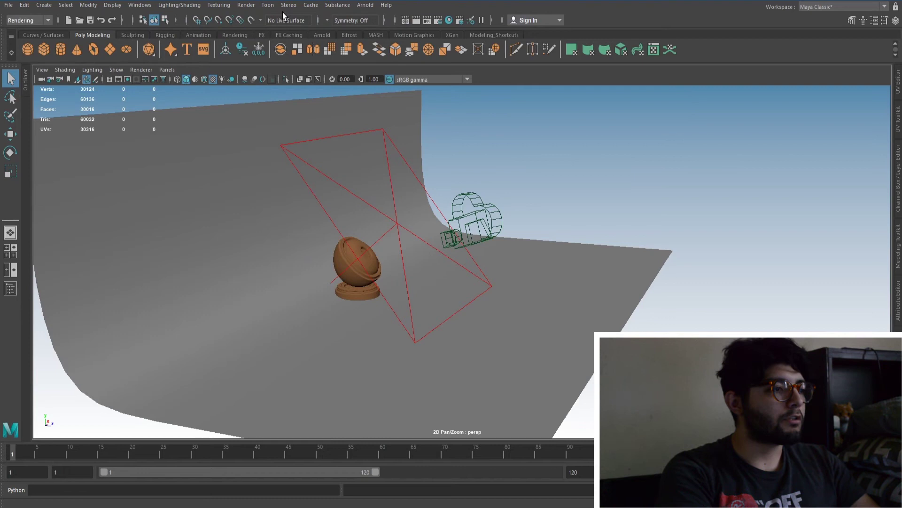
Step: Run Render Sequence on the shader ball and close the Render View once completed
left_click(246, 4)
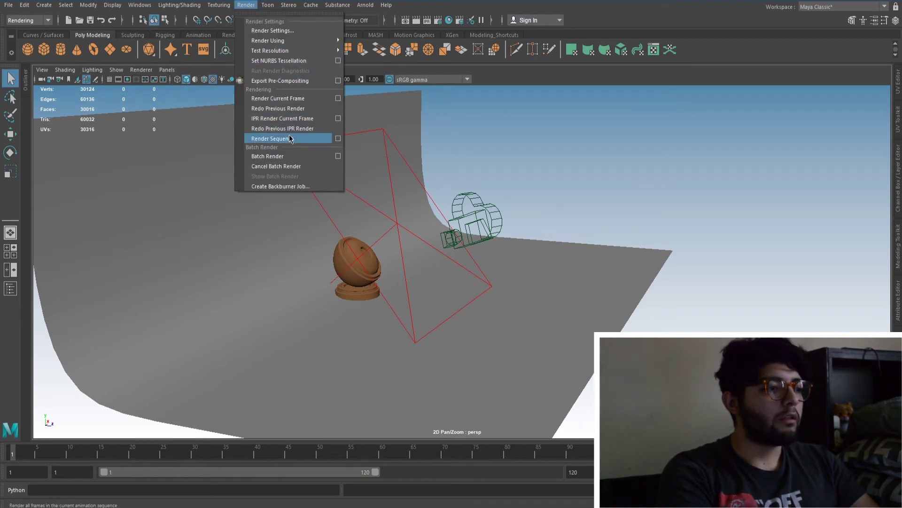
left_click(272, 139)
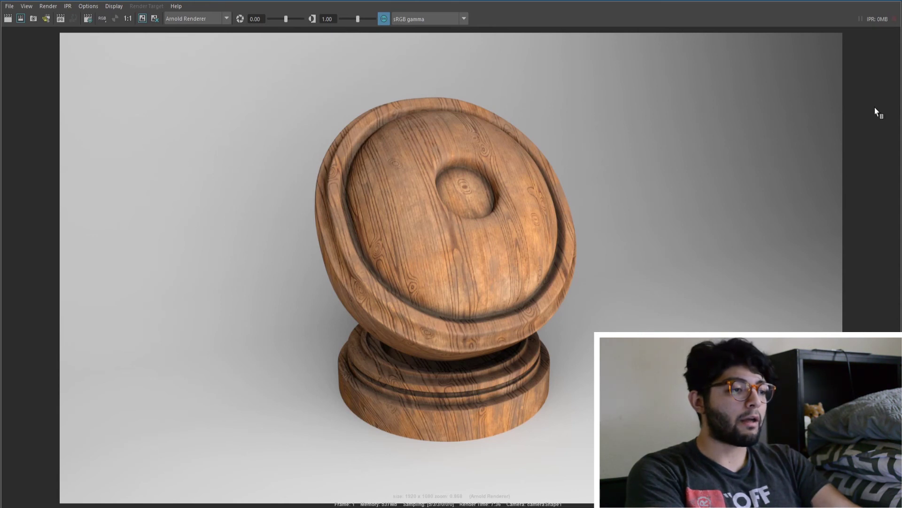
left_click(853, 1)
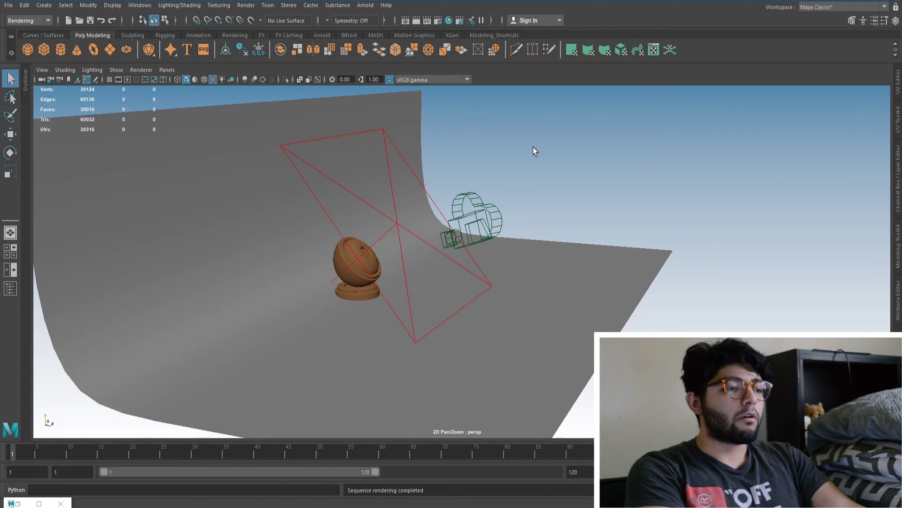
Step: Browse to Render Passes Tutorial's images folder to check the beauty, N, Z, diffuse and specular pass folders
left_click(348, 500)
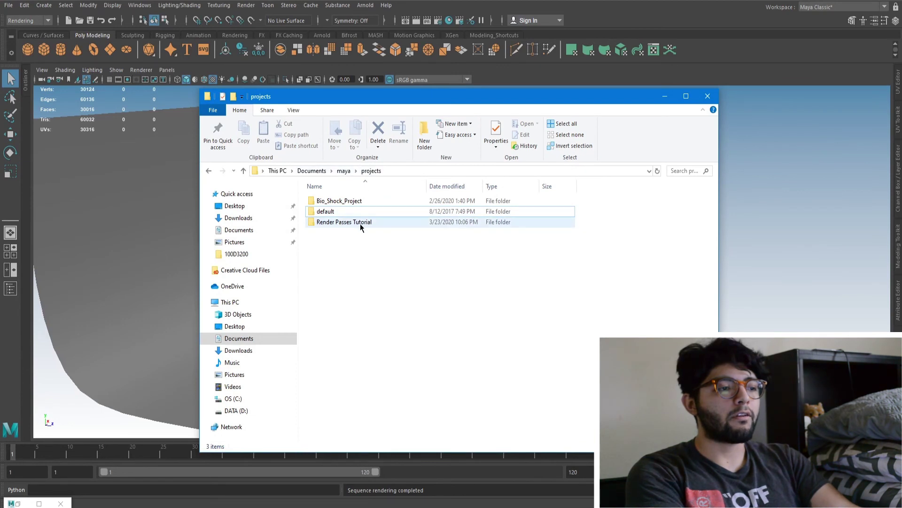
double_click(360, 223)
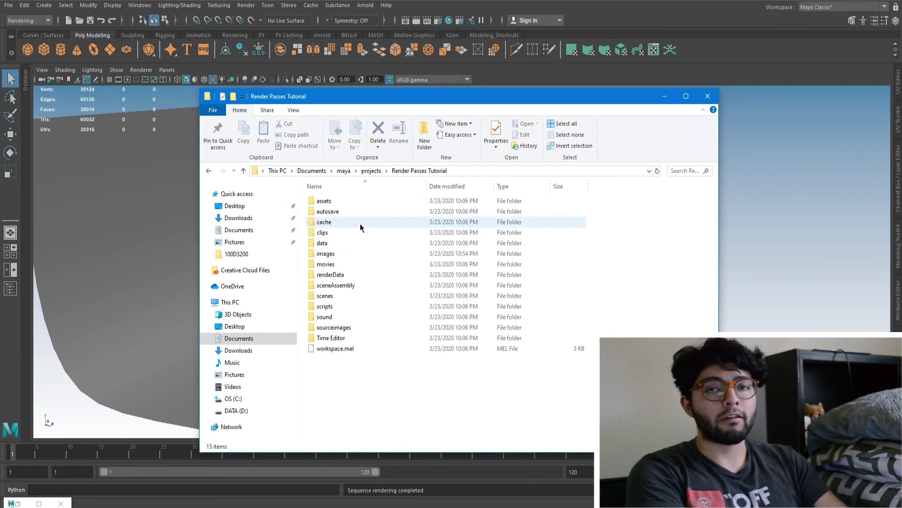
double_click(340, 253)
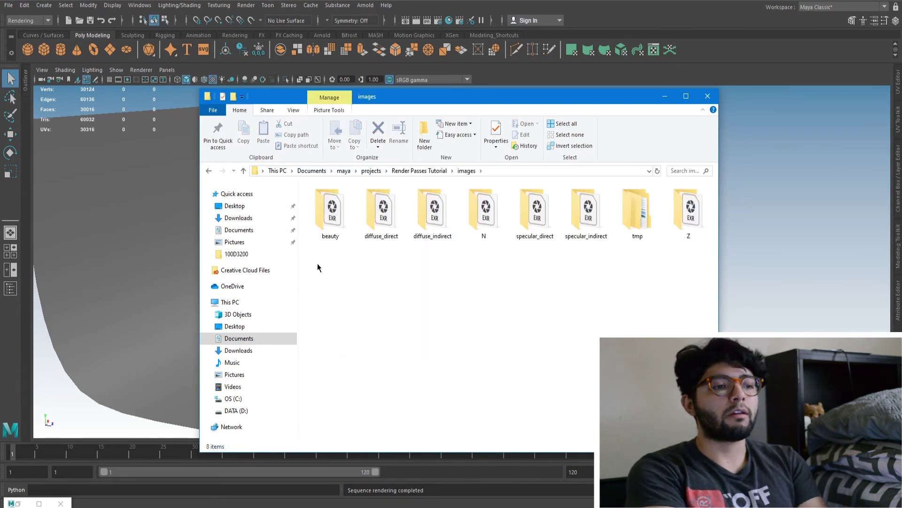
left_click_drag(319, 277, 701, 214)
left_click(654, 313)
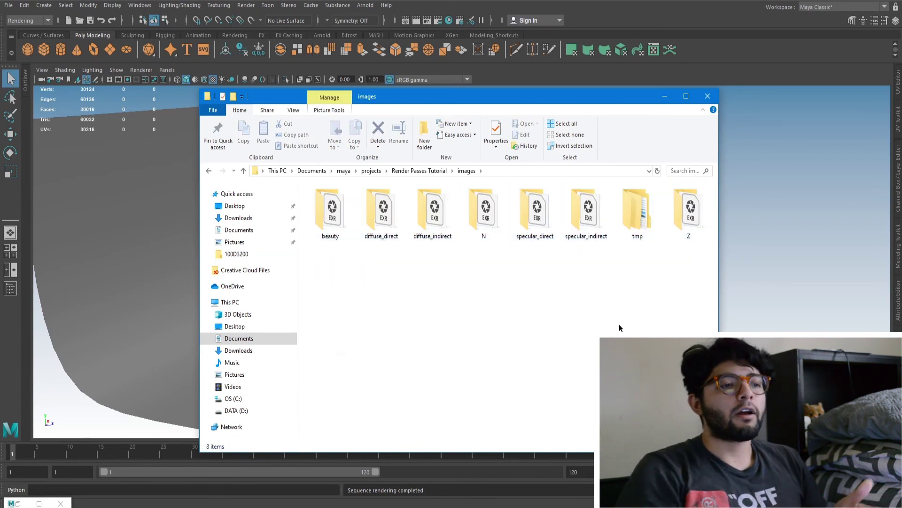